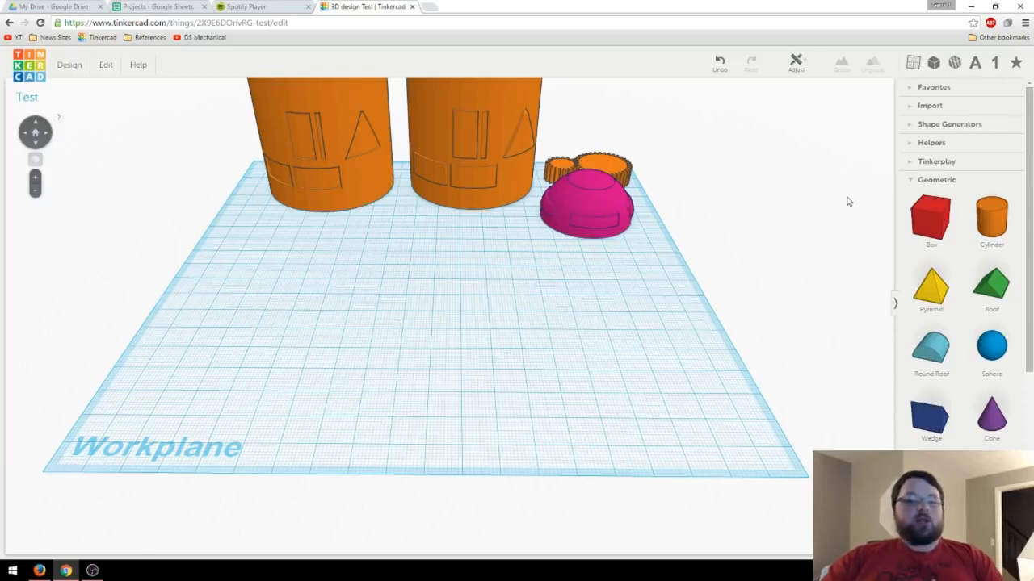
Add a red box to the empty area of the workplane in front of the orange cylinders.
drag(930, 220, 431, 348)
scroll(454, 353, up, 5)
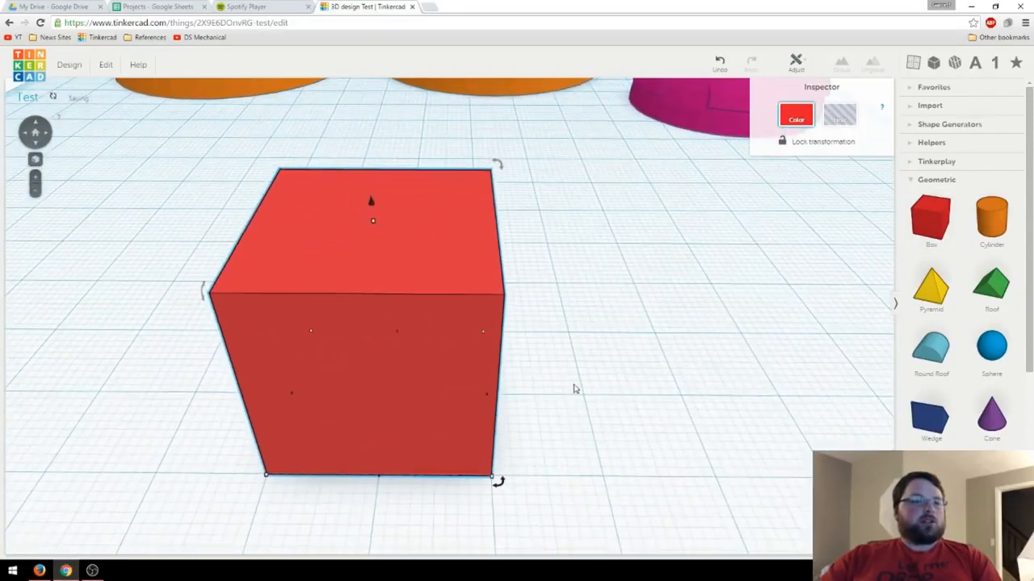
scroll(582, 391, down, 3)
right_drag(591, 392, 591, 362)
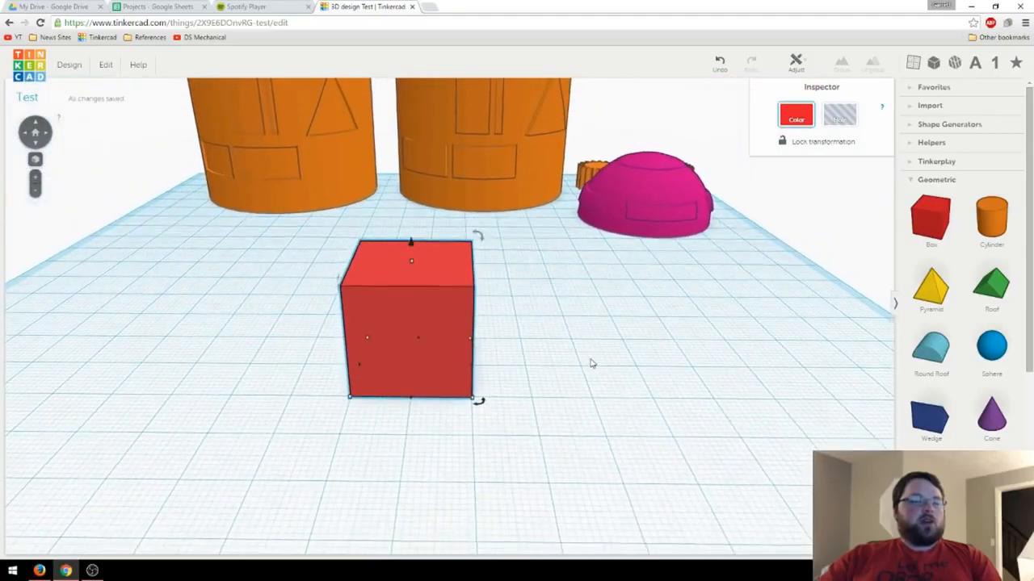
middle_drag(591, 363, 543, 383)
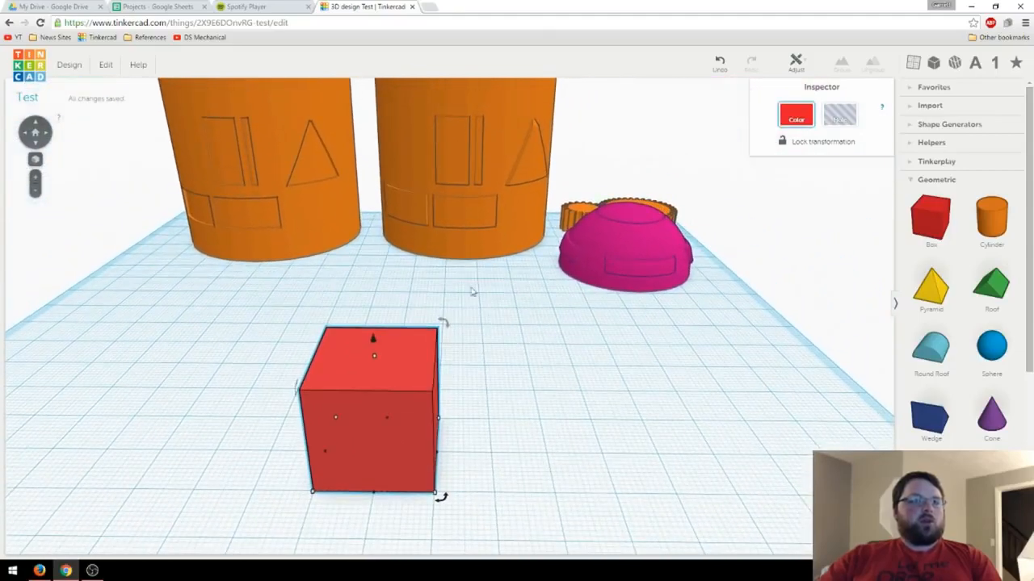
right_drag(473, 293, 510, 421)
right_drag(688, 320, 625, 397)
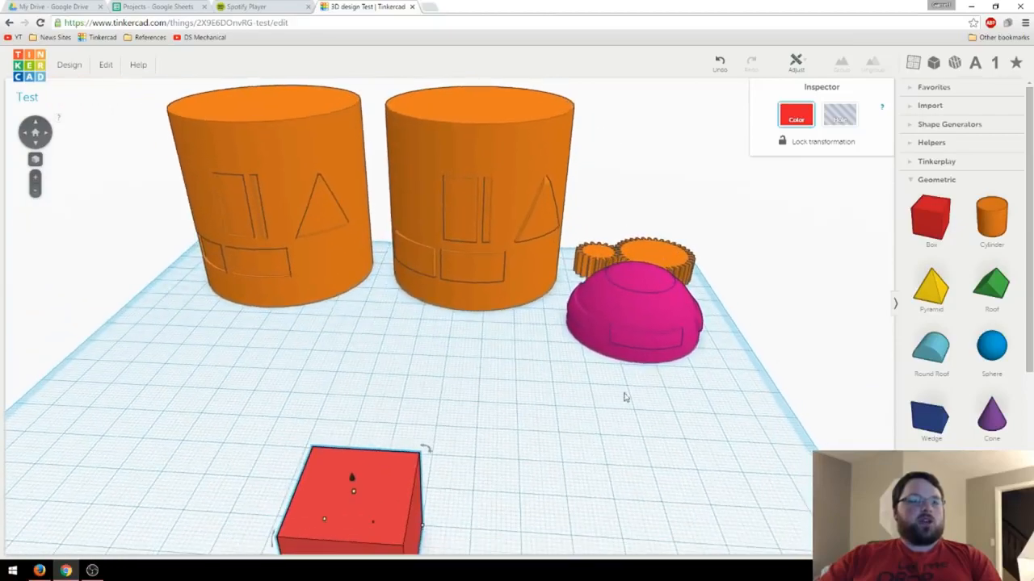
Examine the existing gears, pink dome and orange cylinders, selecting each one in turn.
click(604, 258)
click(580, 386)
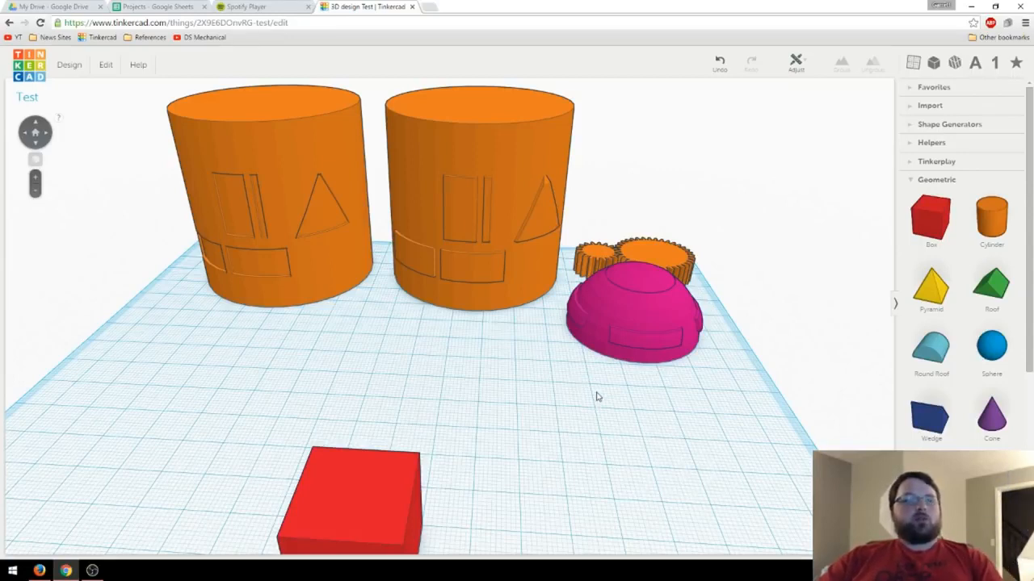
right_drag(597, 396, 589, 404)
click(623, 340)
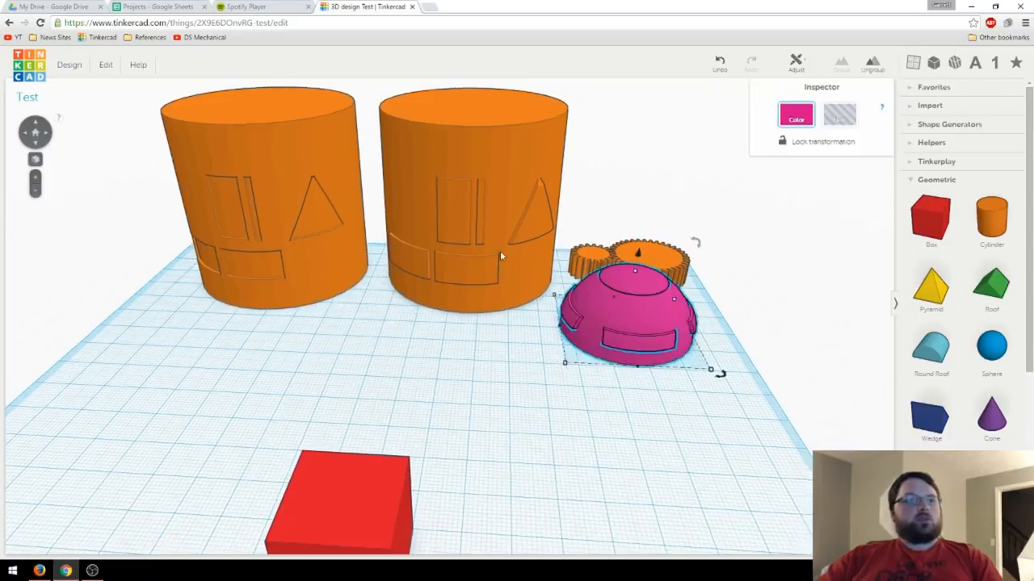
click(500, 257)
click(316, 231)
click(476, 358)
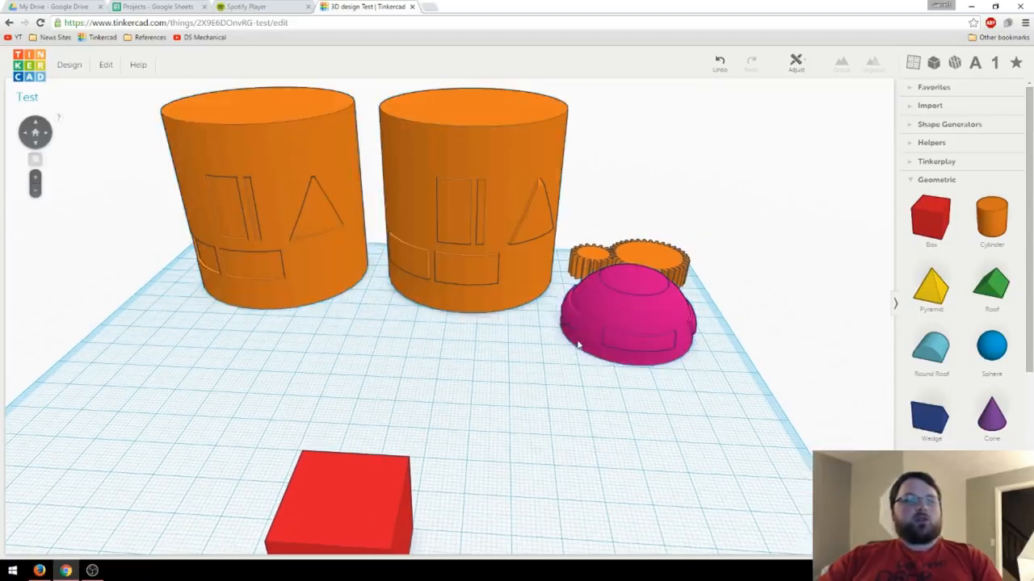
click(530, 283)
click(550, 352)
middle_drag(548, 387, 547, 365)
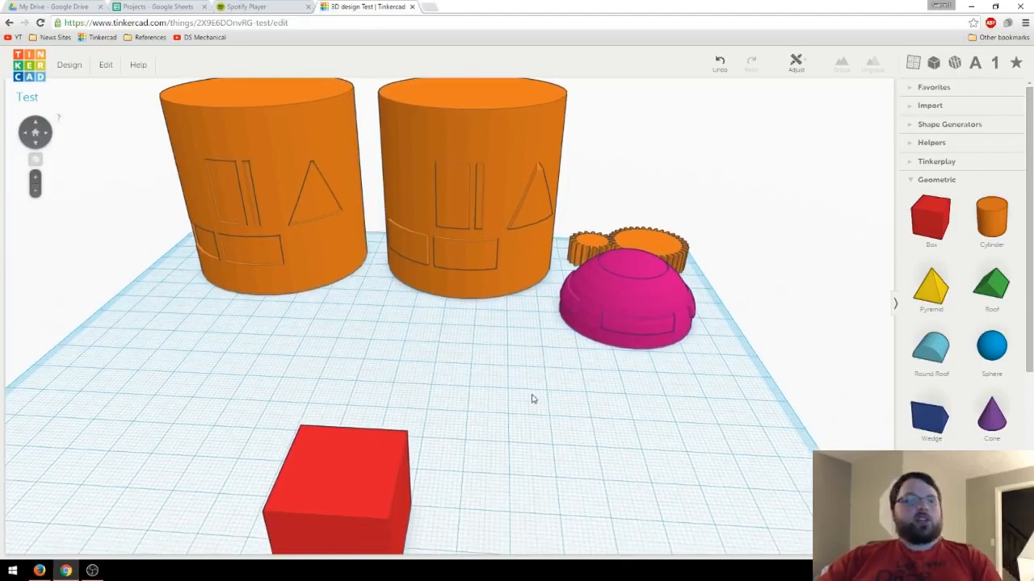
Duplicate the red box and shift the copy sideways until it sits flush beside the original.
scroll(572, 316, down, 3)
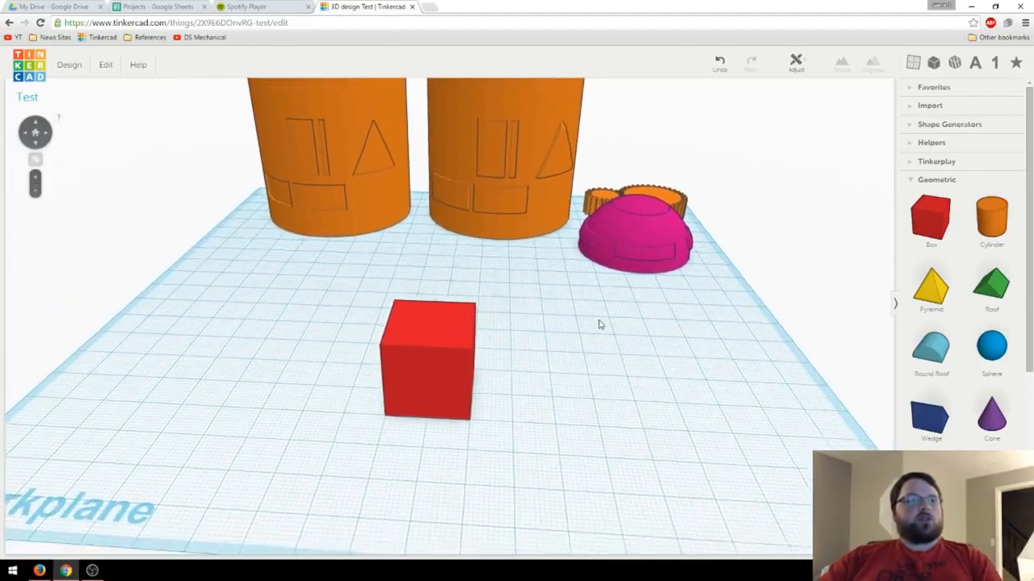
scroll(614, 405, up, 2)
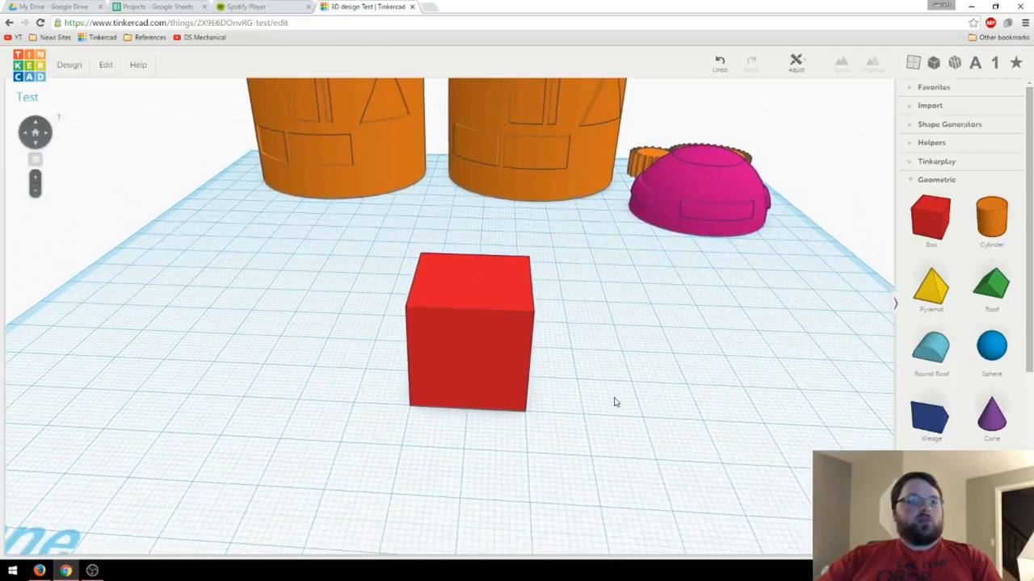
scroll(606, 404, up, 2)
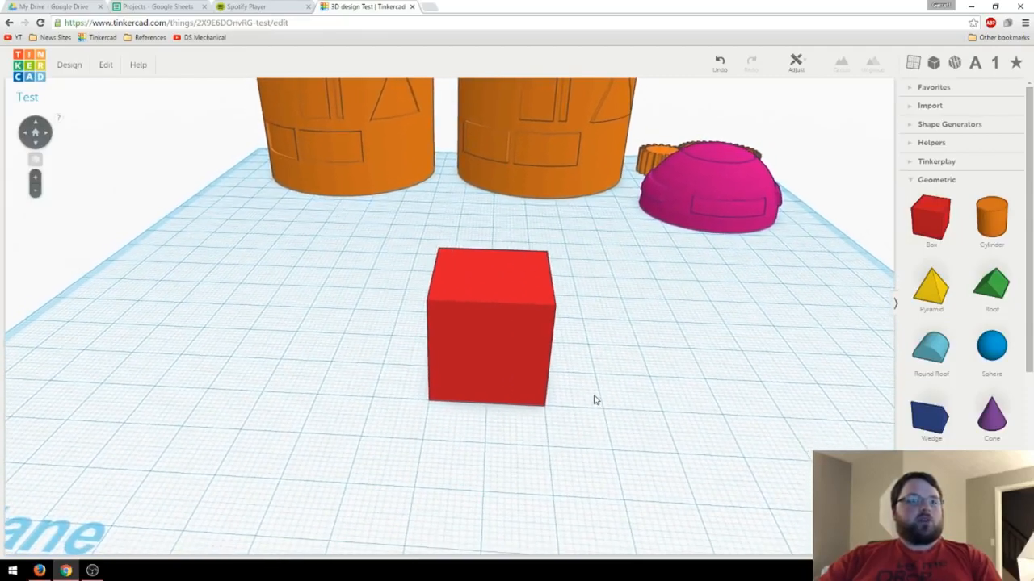
middle_drag(595, 401, 567, 394)
mouse_move(568, 395)
right_down()
mouse_move(579, 390)
mouse_move(570, 384)
right_up()
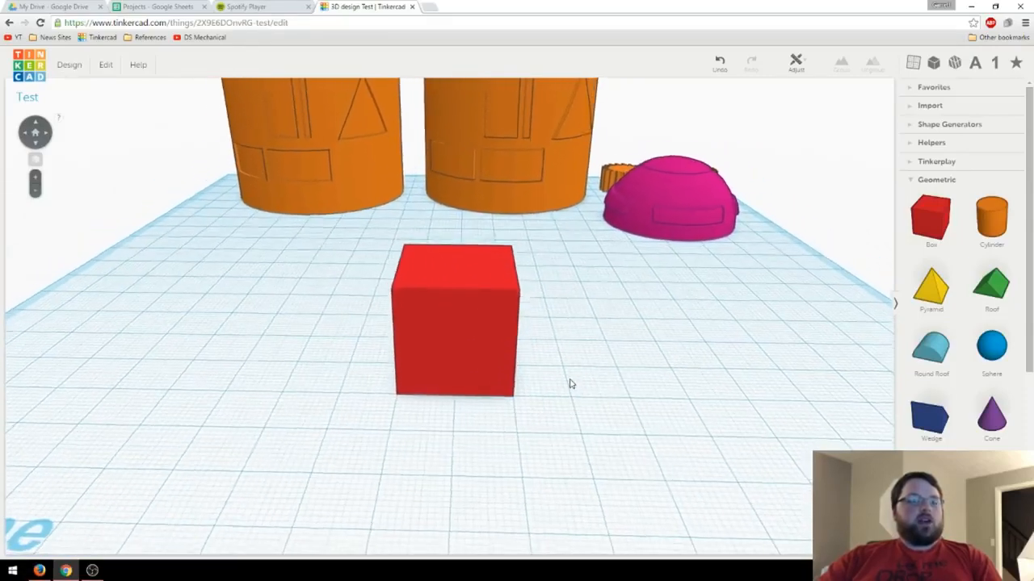
click(465, 349)
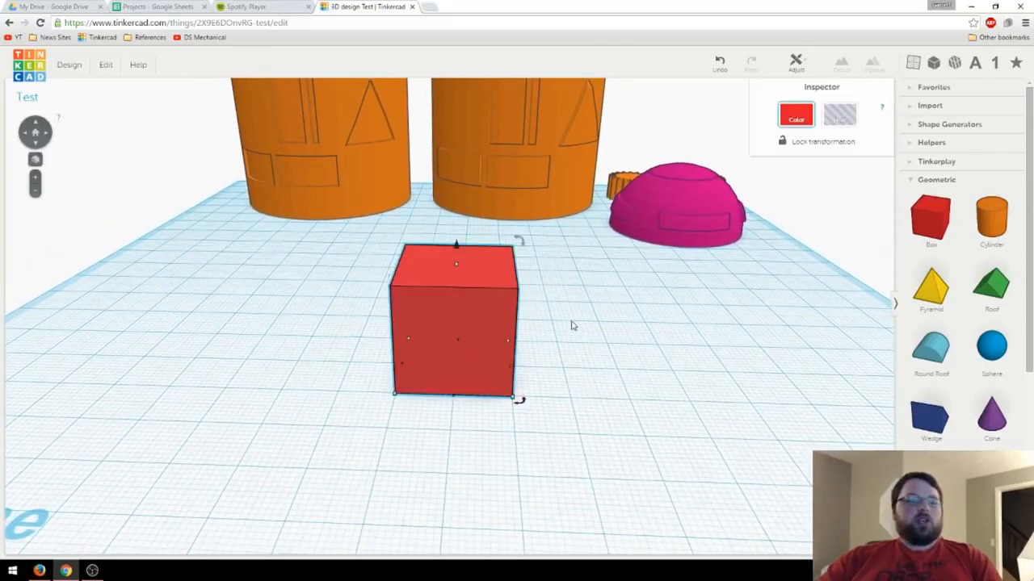
key(ctrl+d)
key(Right)
key(Right)
key(Right)
key(Right)
key(Right)
key(Right)
key(Right)
key(Right)
key(Right)
key(Right)
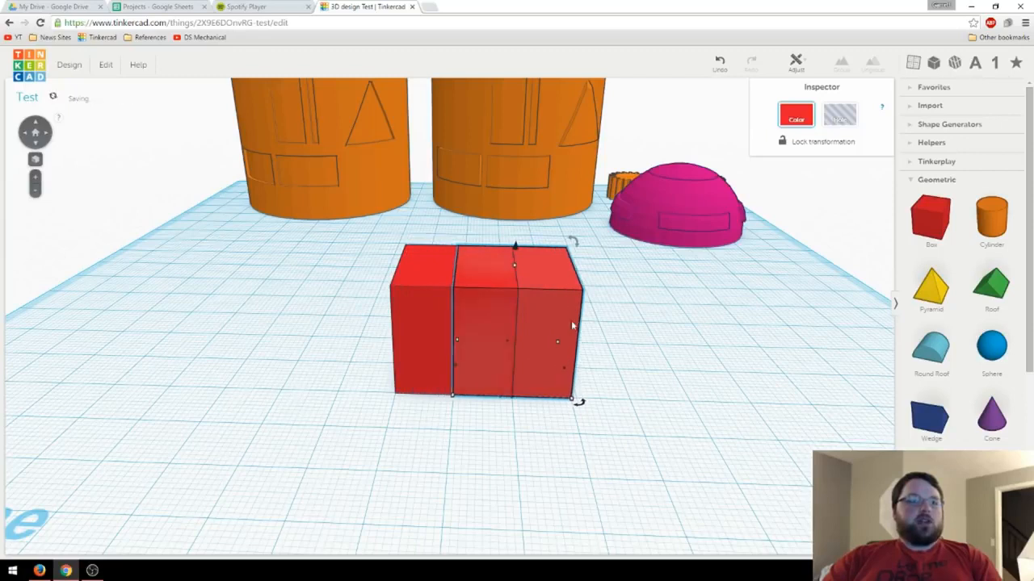
key(Right)
key(Right)
key(Right)
key(Right)
key(Right)
key(Right)
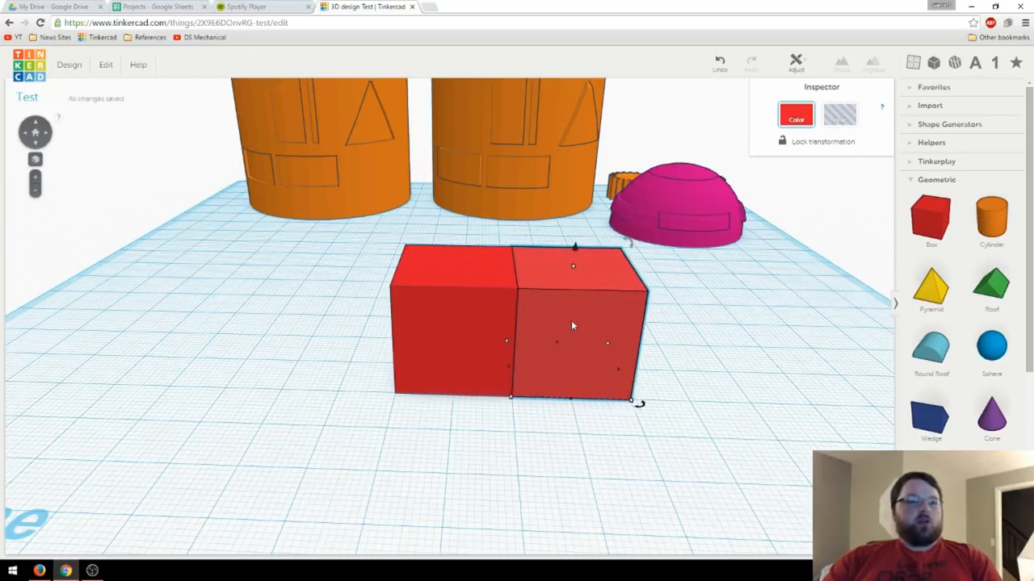
Shift the copy back and raise it so it overlaps the original's upper right edge, then turn it into a hole.
key(Left)
key(Left)
key(Left)
key(Left)
key(Left)
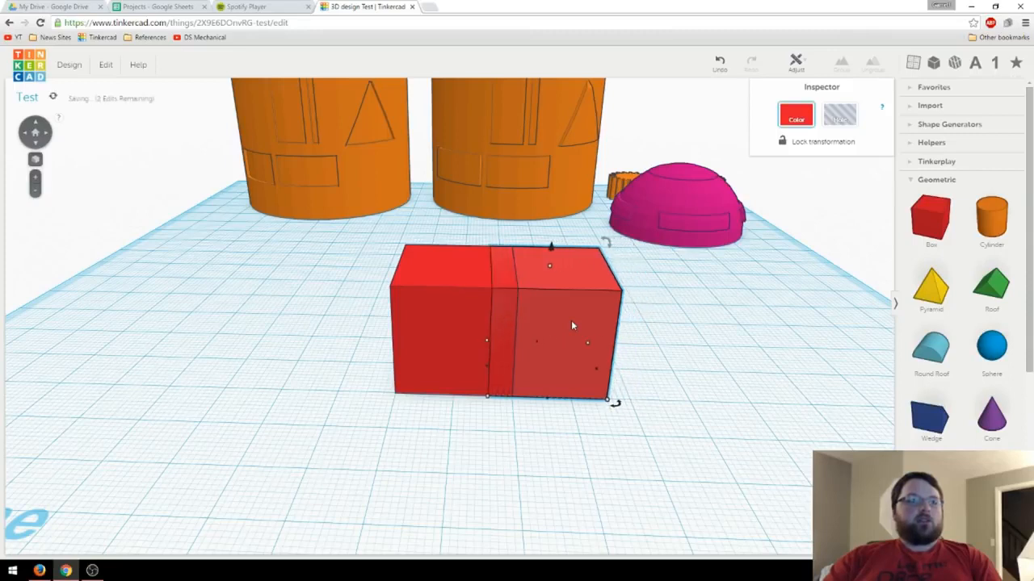
drag(544, 247, 547, 162)
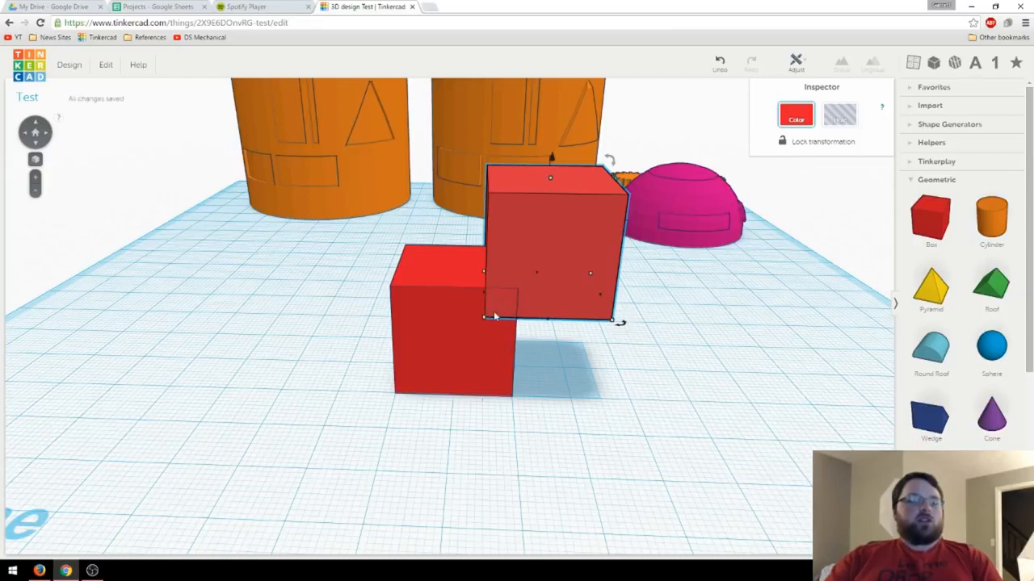
click(835, 129)
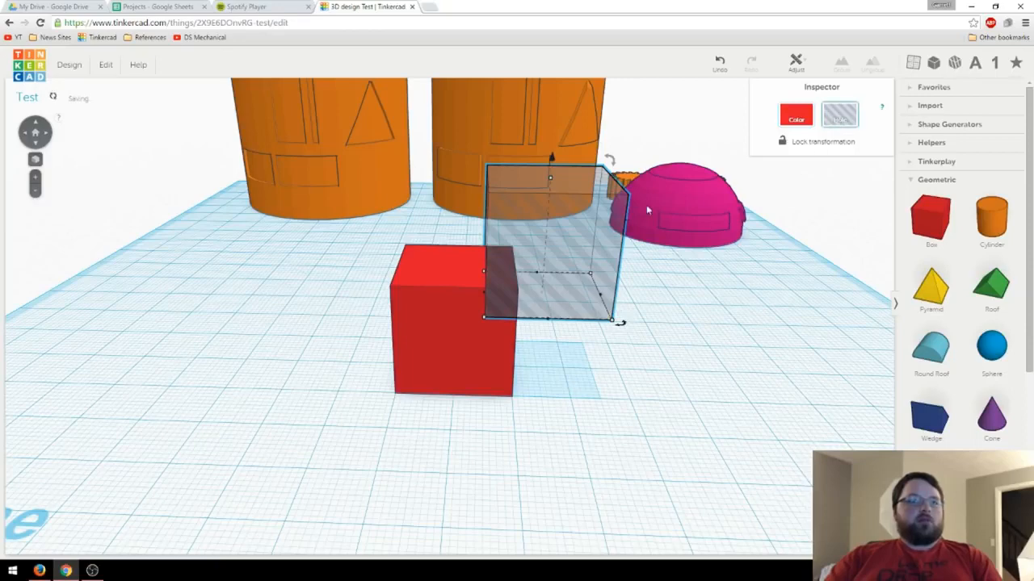
Rotate the hole box about 45 degrees so its slanted face cuts diagonally across the red box's upper right edge.
mouse_move(611, 159)
drag(611, 159, 541, 169)
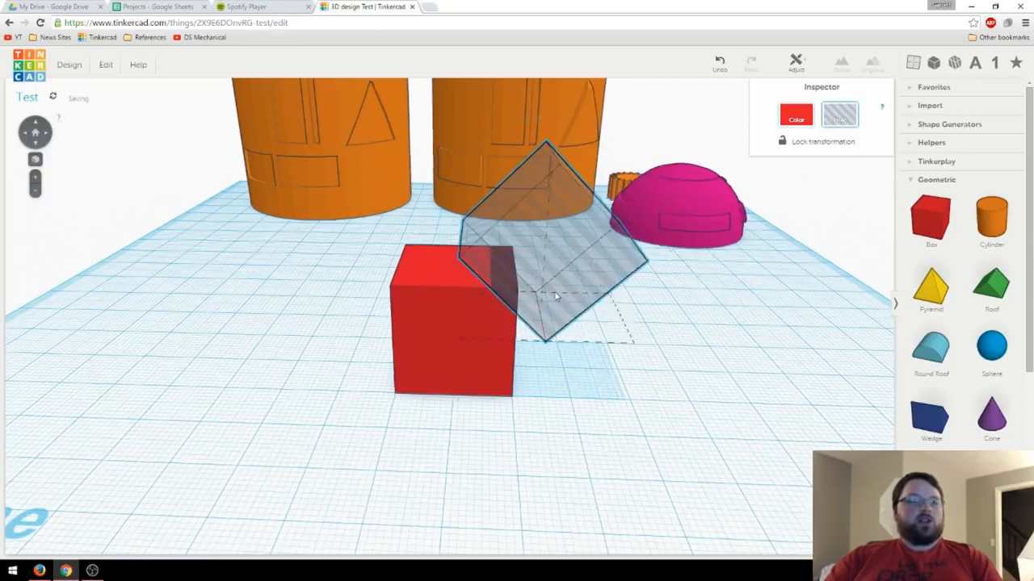
right_drag(555, 294, 537, 281)
scroll(537, 281, up, 6)
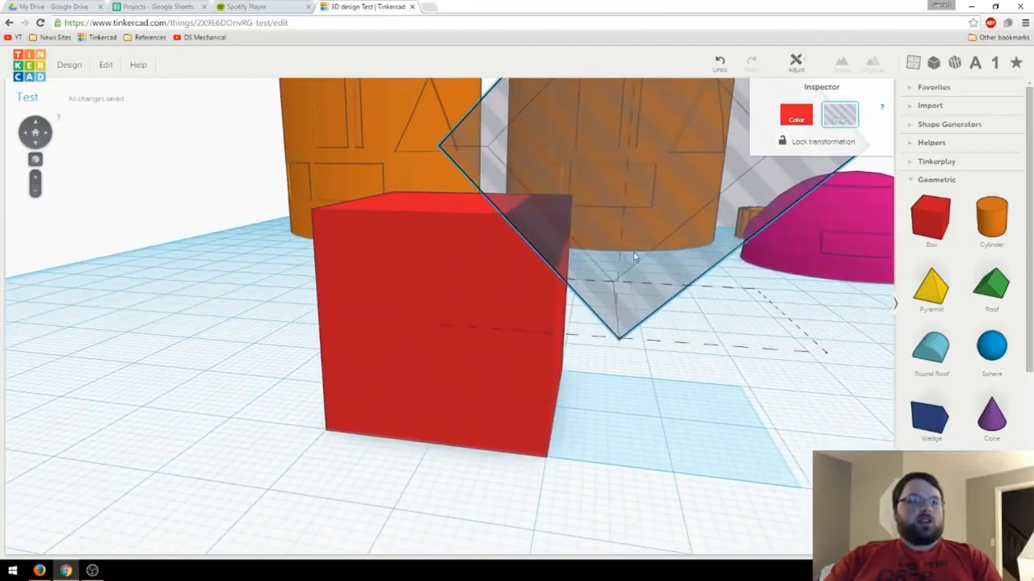
Stretch the rotated hole lengthwise at both ends so it extends past the front and back of the red box.
right_drag(475, 287, 420, 344)
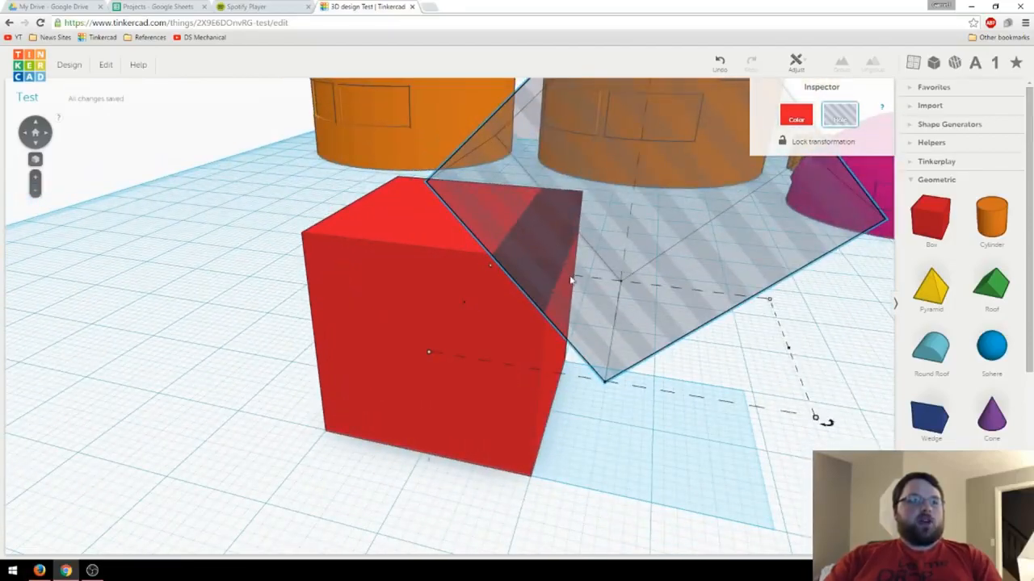
right_drag(572, 282, 437, 306)
scroll(429, 323, down, 5)
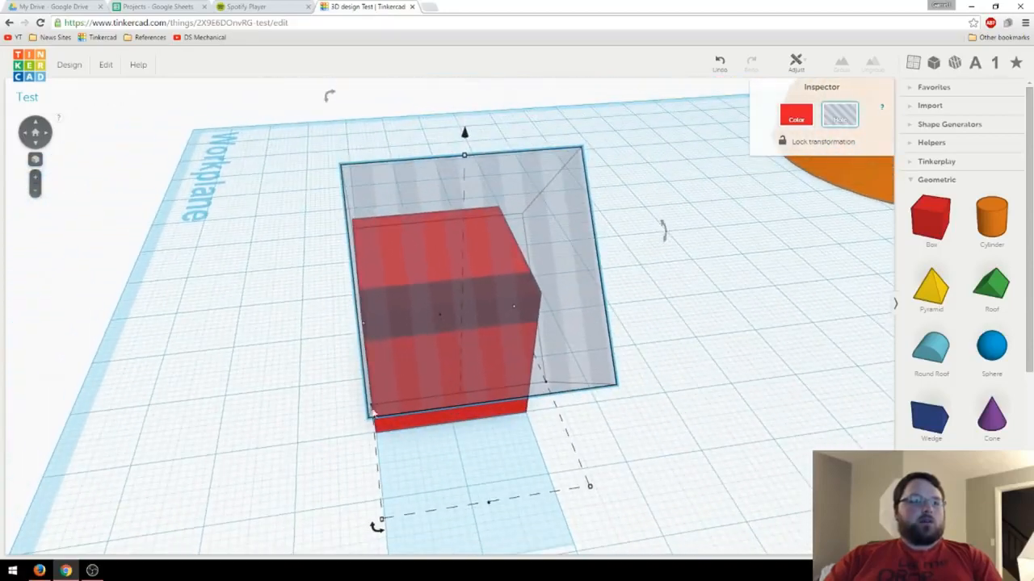
drag(371, 410, 327, 419)
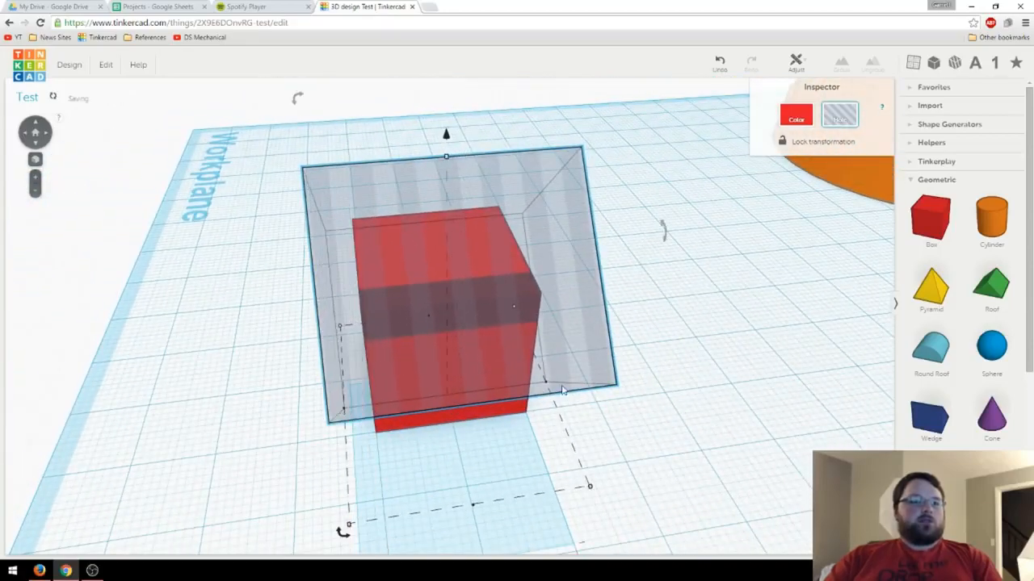
drag(546, 387, 578, 381)
Duplicate the rotated hole and move the copy across to overlap the red box's upper left edge by the same amount.
right_drag(575, 383, 618, 324)
scroll(633, 323, up, 2)
scroll(632, 324, down, 2)
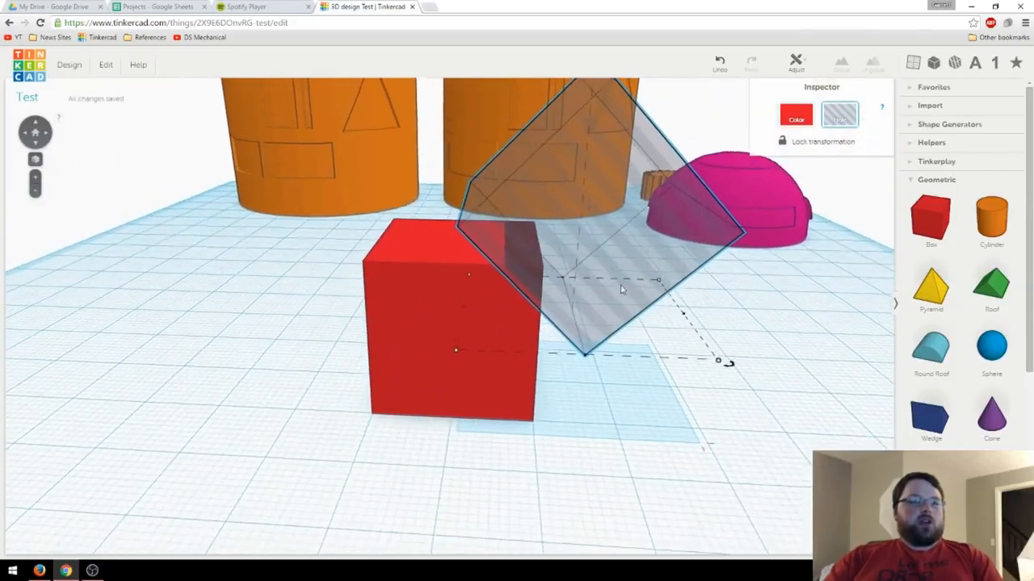
scroll(617, 323, down, 3)
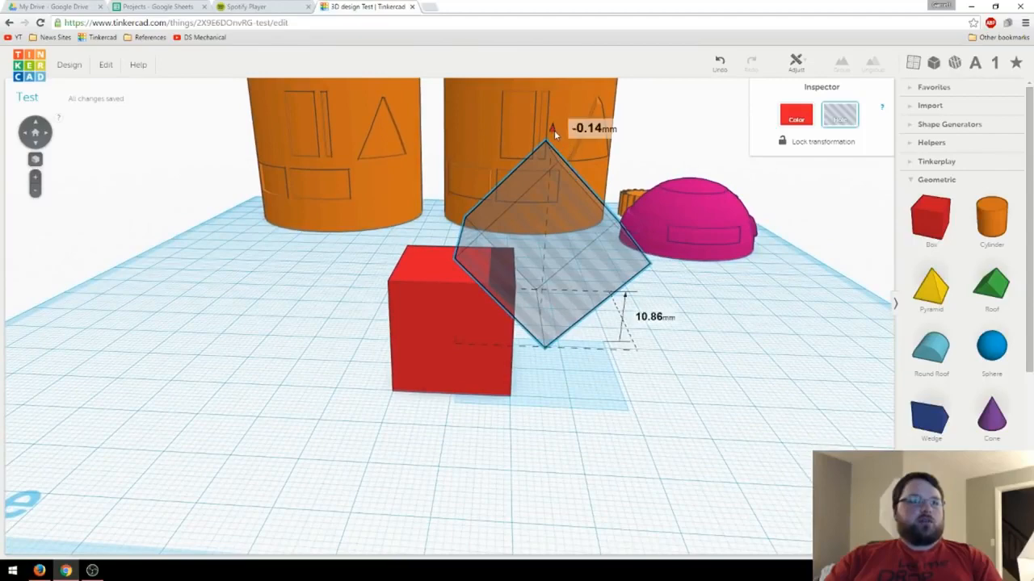
scroll(560, 277, up, 1)
scroll(562, 276, up, 2)
right_drag(570, 278, 491, 300)
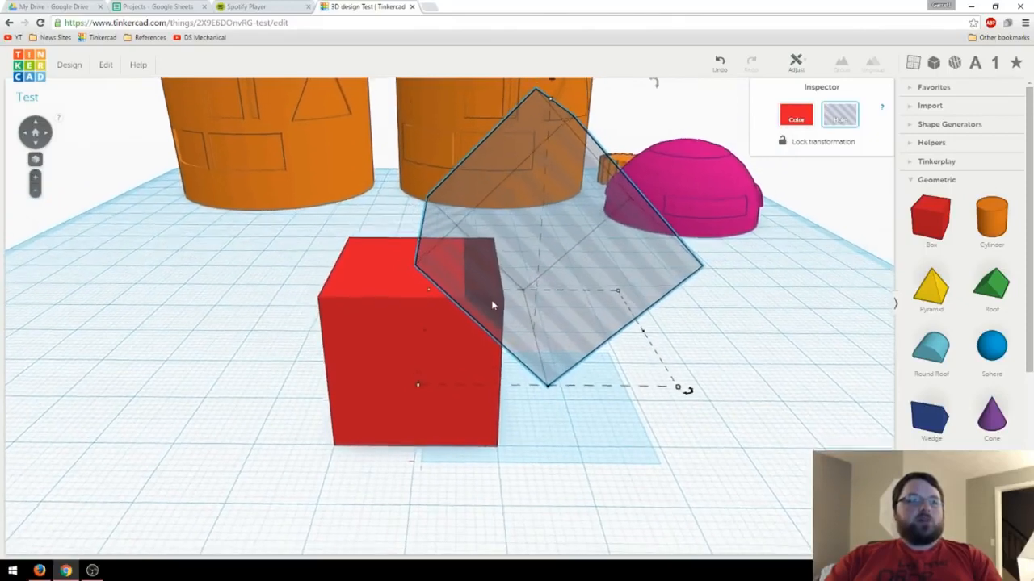
middle_drag(608, 278, 618, 334)
key(ctrl+d)
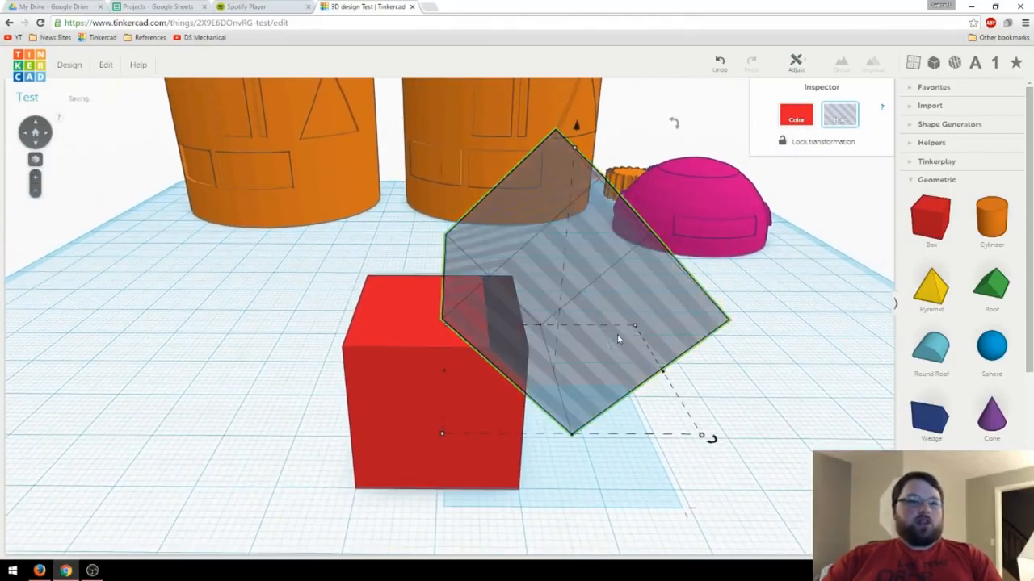
key(Left)
key(Left)
key(Left)
key(Left)
key(Left)
key(Left)
key(Left)
key(Left)
key(Left)
key(Left)
key(Left)
key(Left)
key(Left)
key(Left)
key(Left)
key(Left)
key(Left)
key(Left)
key(Left)
key(Left)
key(Left)
key(Left)
key(Left)
key(Left)
key(Left)
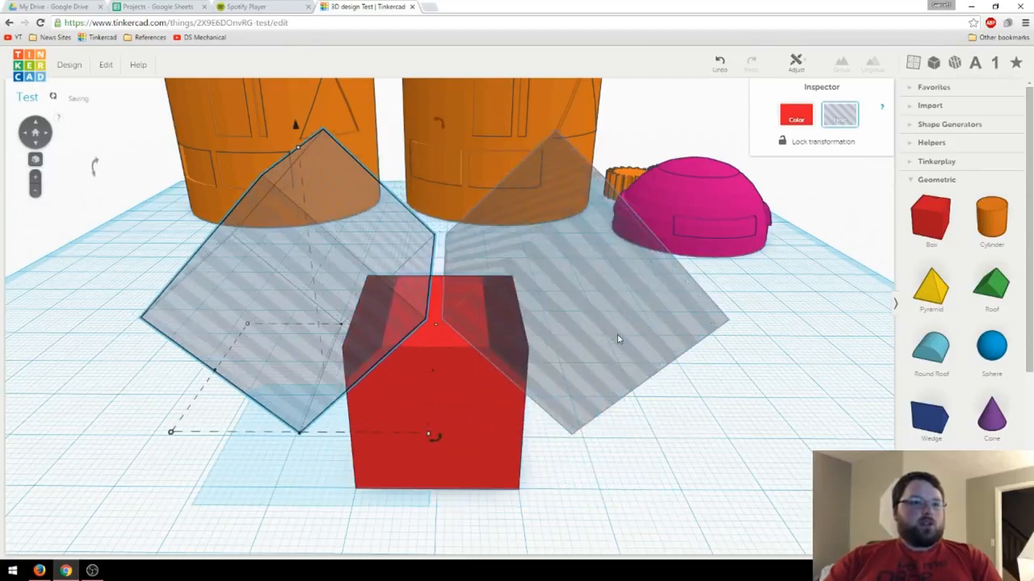
Duplicate both rotated holes together and lower the pair onto the red box's two lower edges.
right_drag(618, 337, 570, 305)
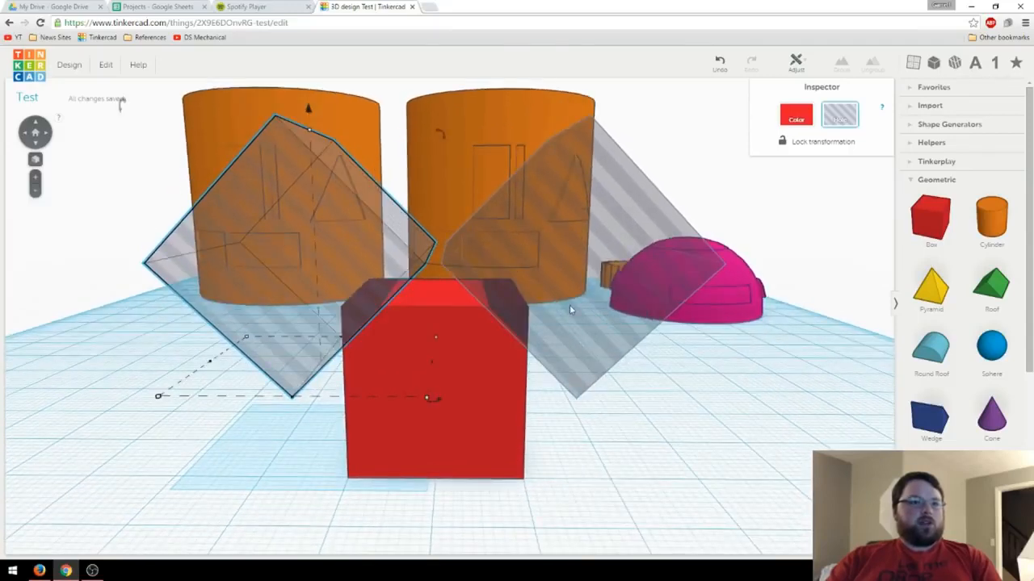
click(468, 275)
click(333, 261)
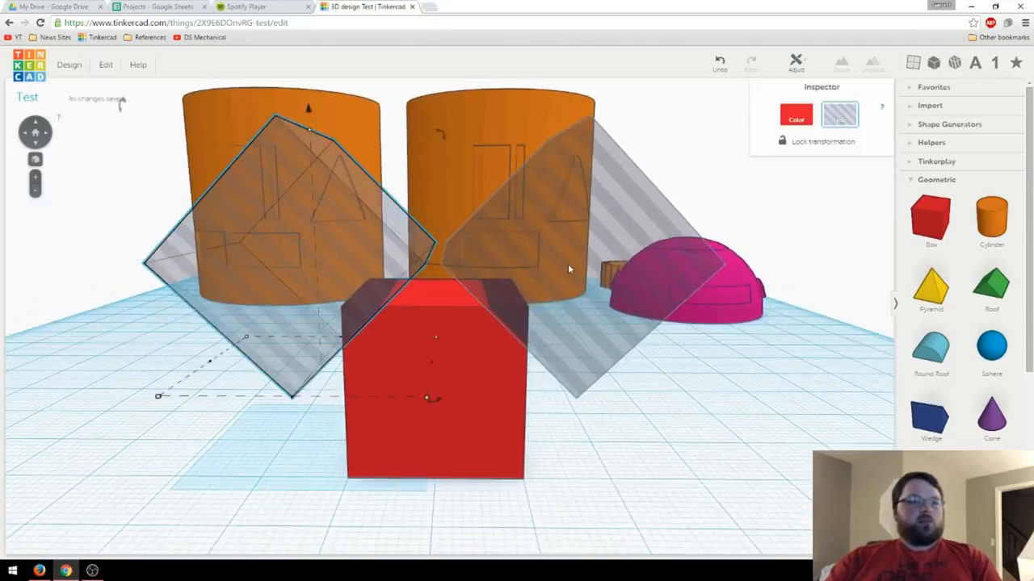
shift+click(568, 263)
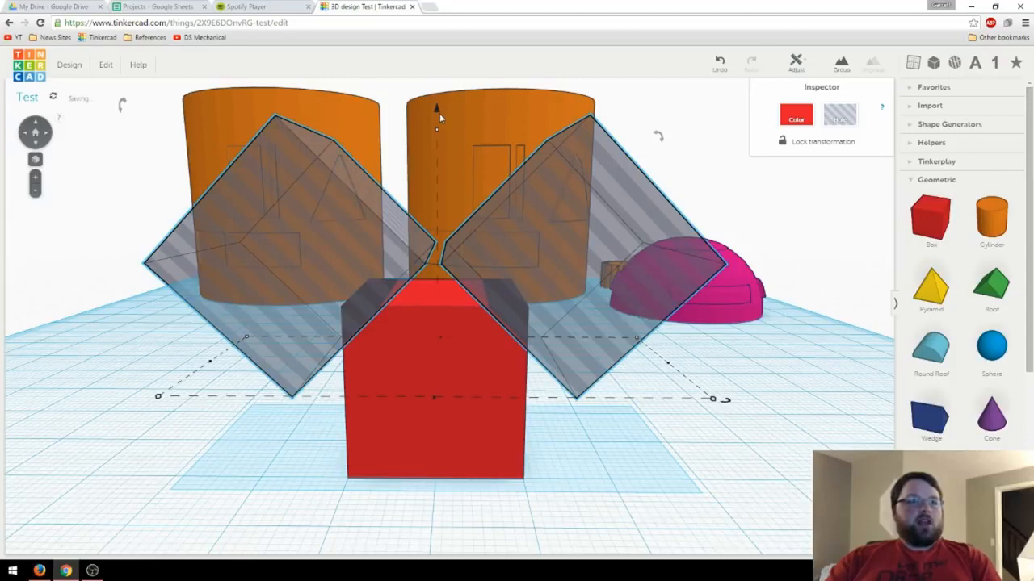
drag(439, 113, 443, 361)
right_drag(457, 371, 503, 402)
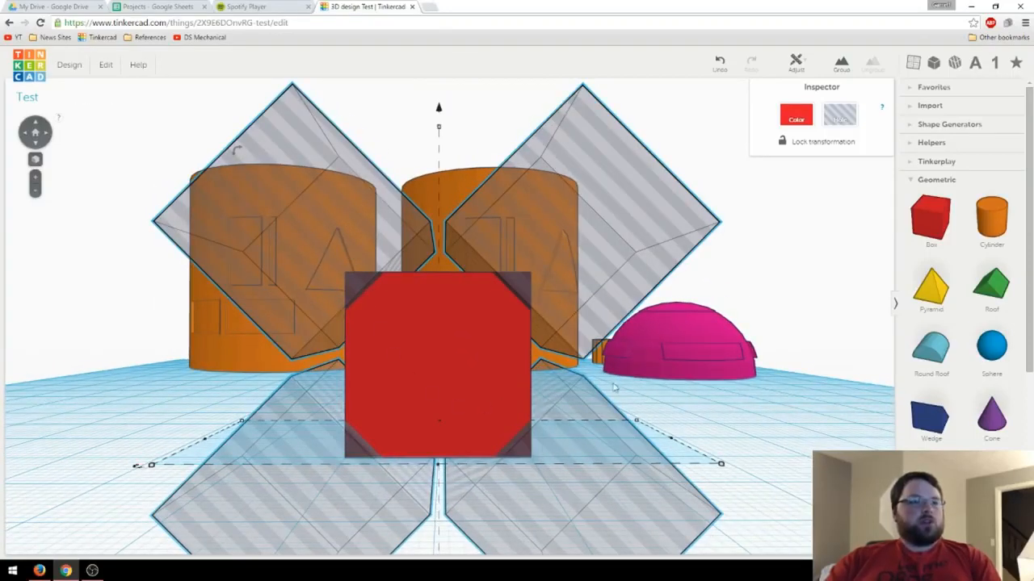
Group the four holes, then group them with the red box to cut chamfers along its four edges.
click(841, 64)
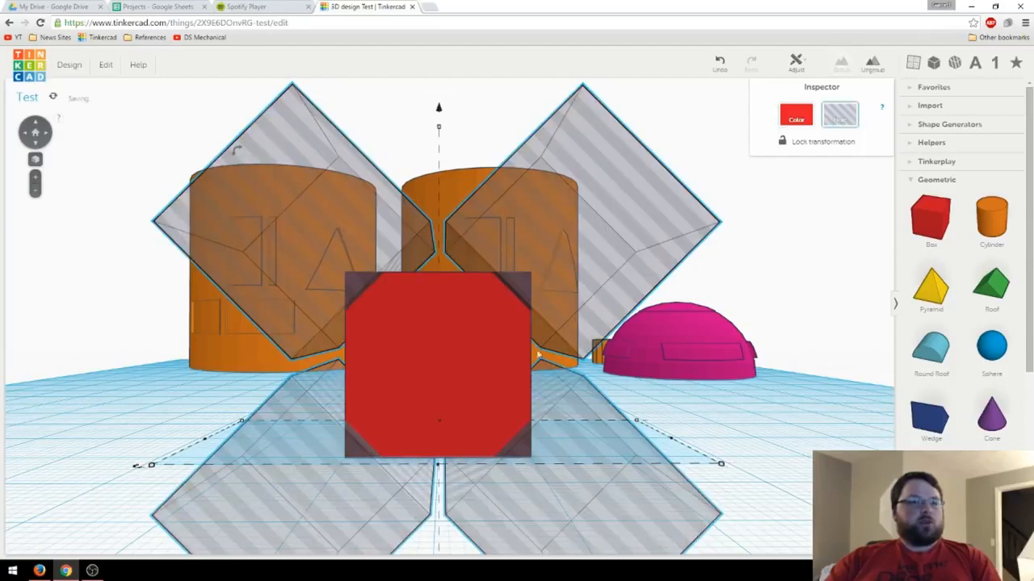
right_drag(484, 355, 473, 331)
shift+click(473, 331)
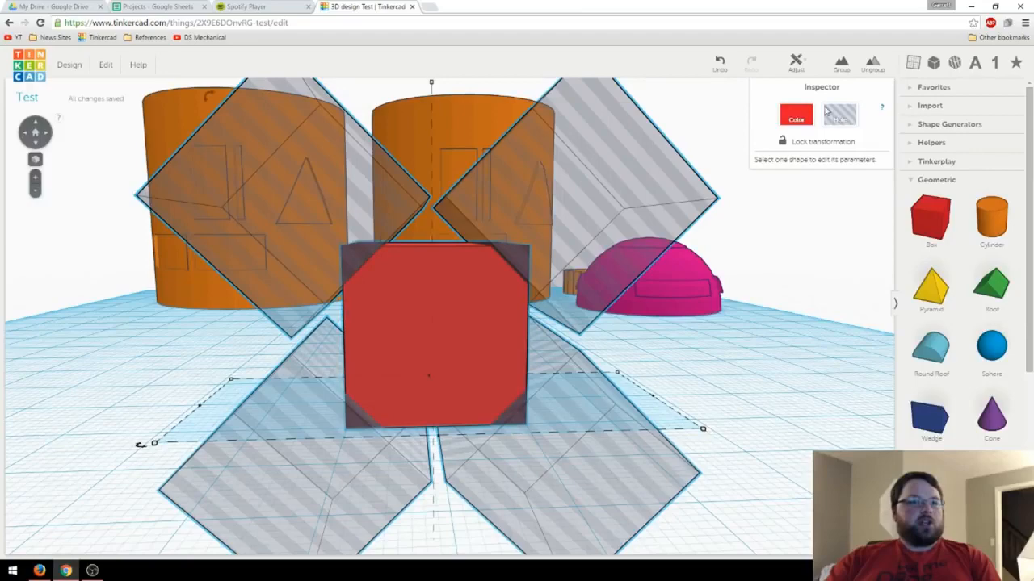
click(850, 68)
click(682, 390)
right_drag(681, 393, 622, 370)
right_drag(551, 316, 495, 317)
scroll(492, 316, up, 2)
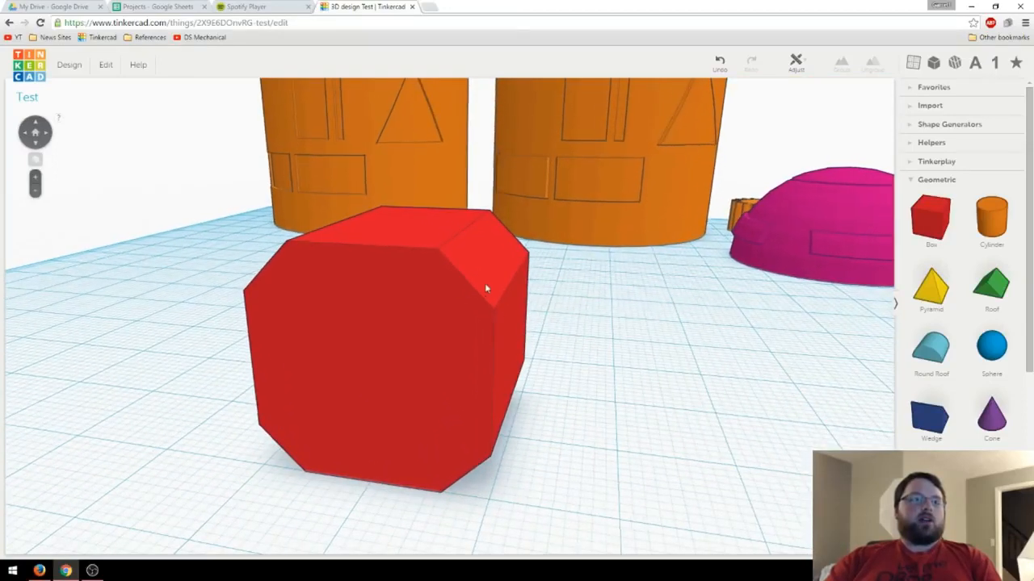
Place a temporary workplane on the slanted chamfer face along the red box's upper right edge.
right_drag(486, 288, 497, 390)
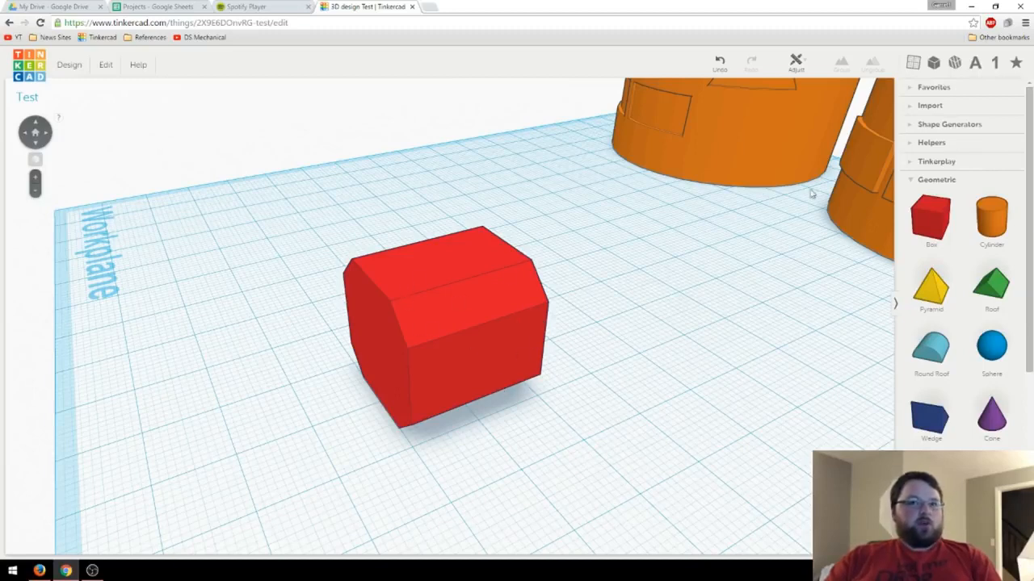
click(910, 152)
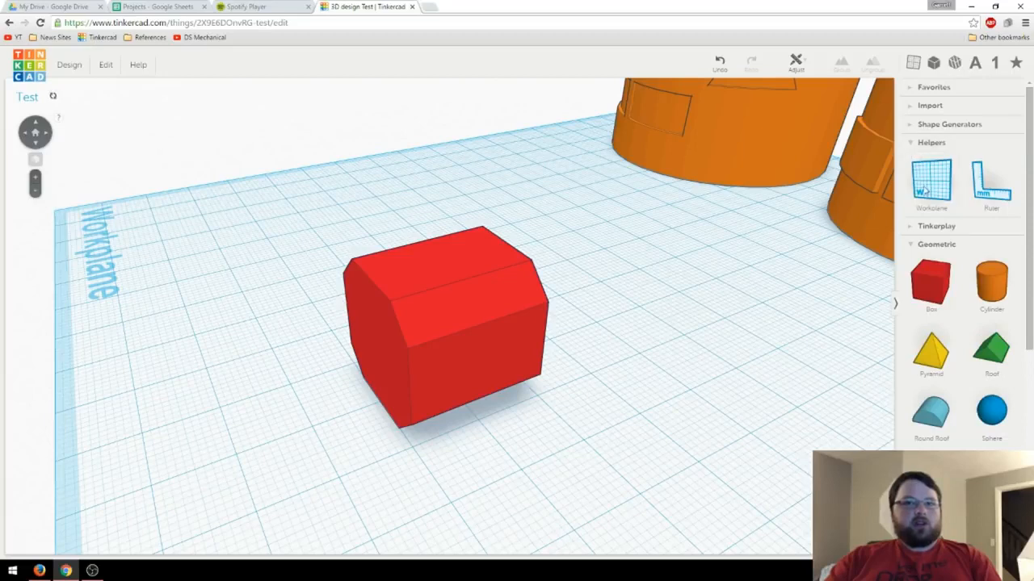
click(914, 144)
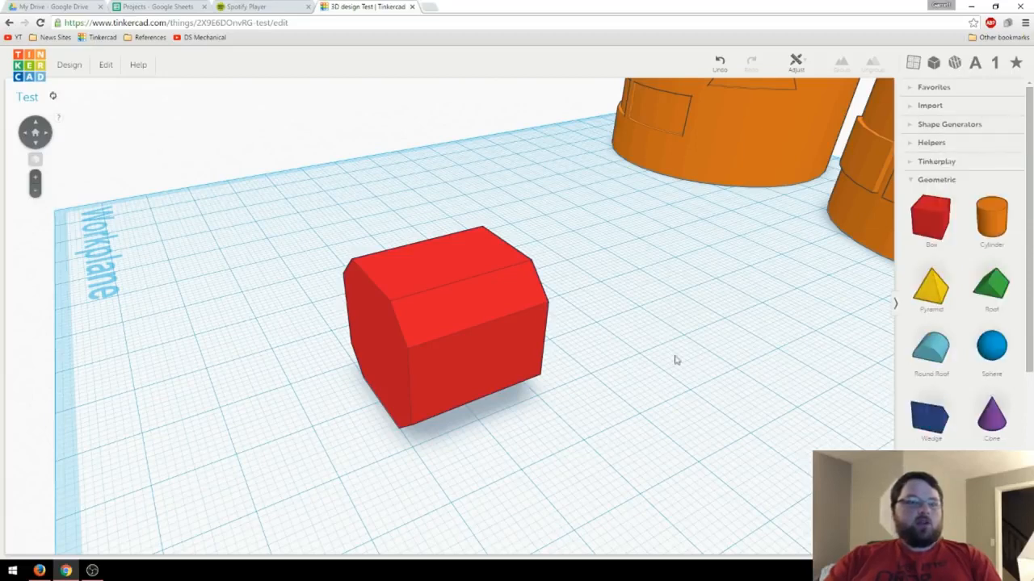
click(456, 307)
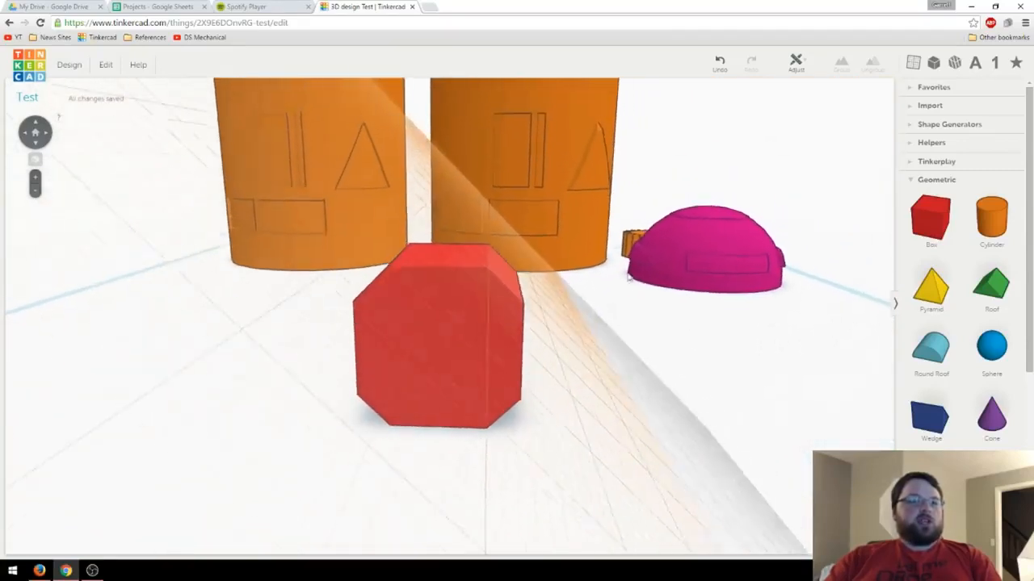
Add a box on the slanted workplane over the front end of the red box and make it a hole.
right_drag(610, 268, 561, 302)
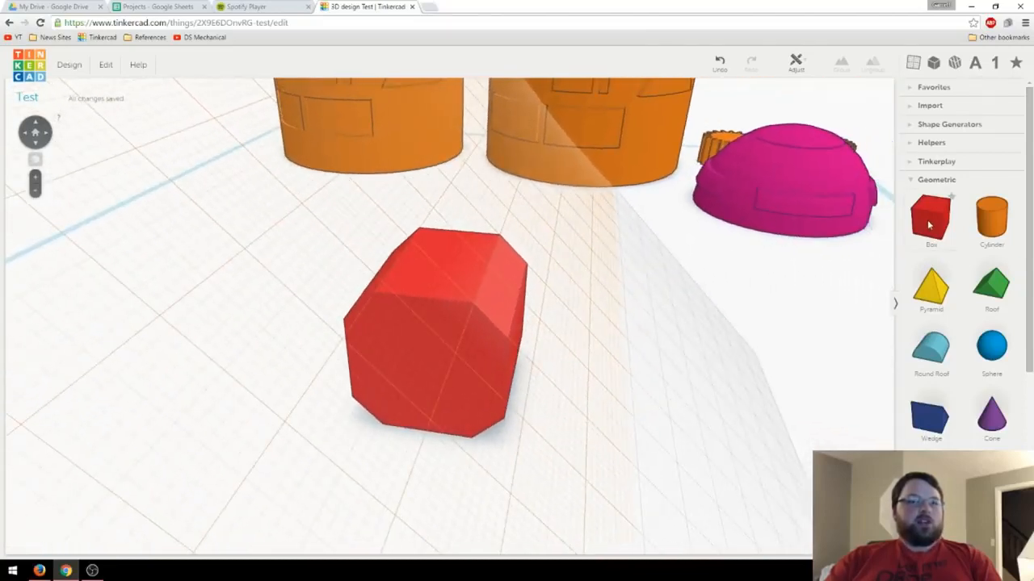
drag(930, 216, 488, 311)
click(840, 115)
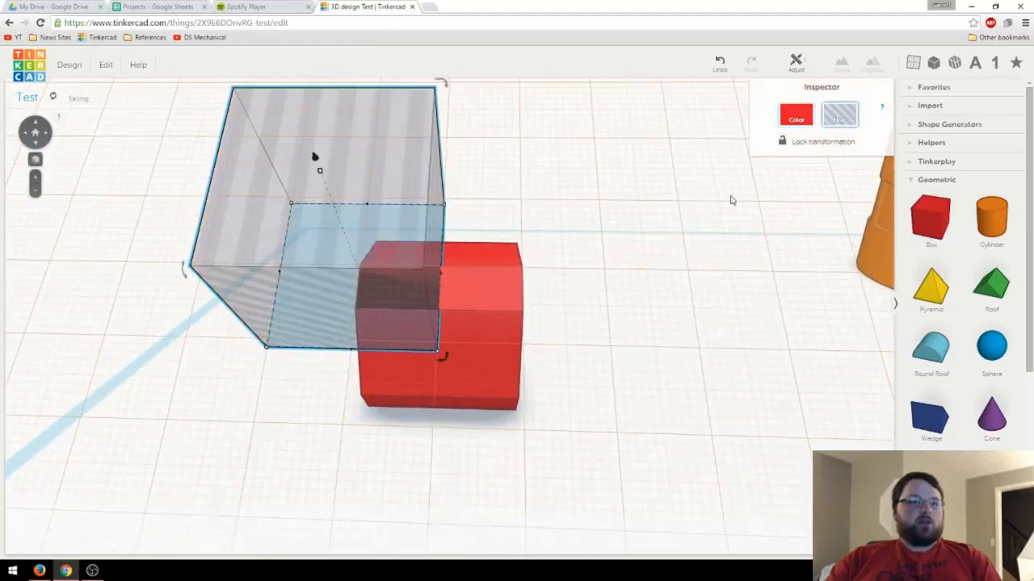
Nudge the box hole lengthwise until it only slightly overlaps the front end of the red box.
key(Left)
key(Left)
key(Left)
key(Left)
key(Left)
key(Left)
key(Left)
key(Left)
key(Left)
key(Left)
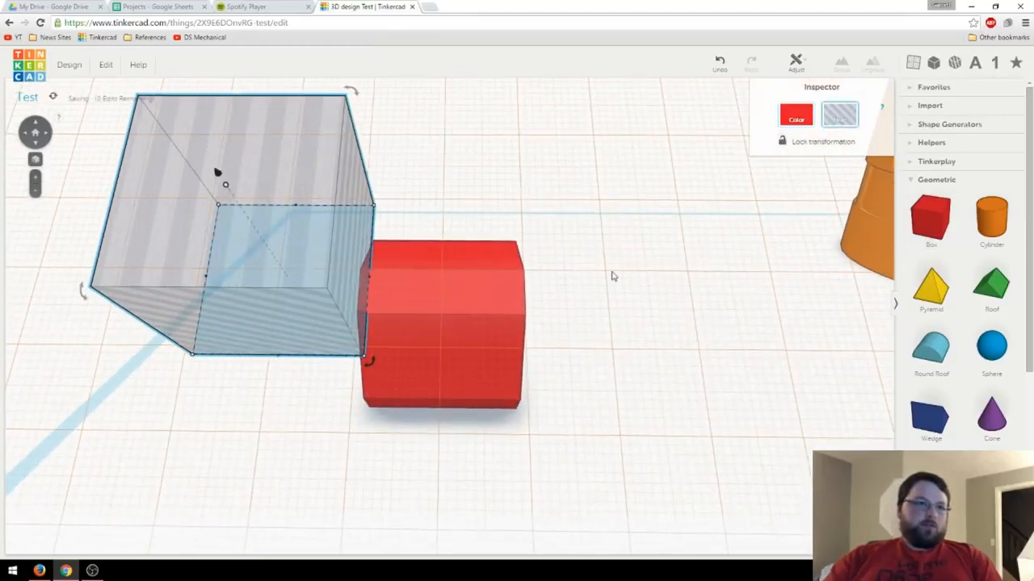
key(Right)
key(Right)
key(Right)
key(Right)
key(Right)
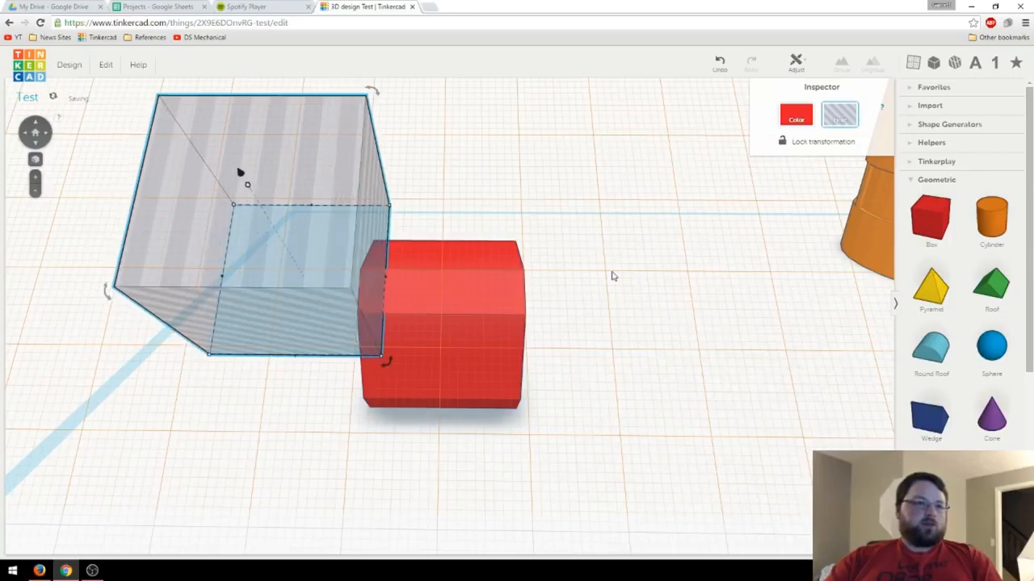
Nudge the hole sideways across the chamfer face and lower it through the slanted workplane into the red box.
right_drag(477, 273, 610, 289)
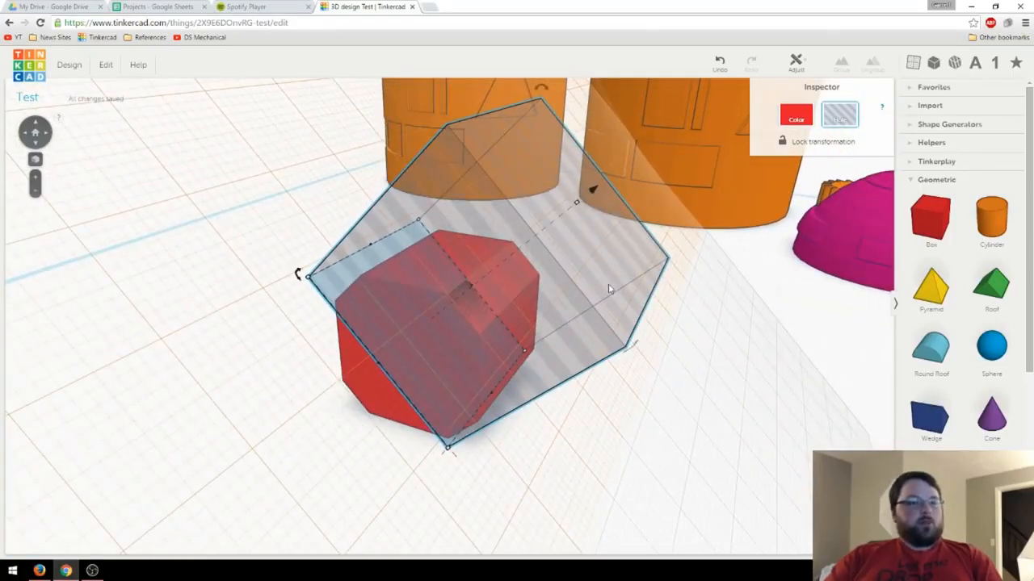
key(Right)
key(Right)
key(Right)
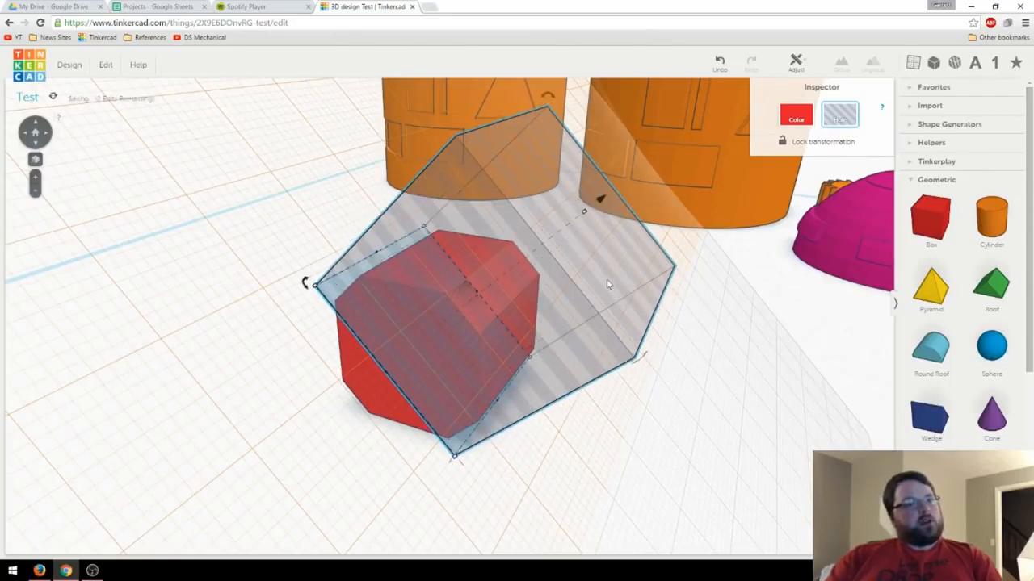
drag(601, 202, 567, 243)
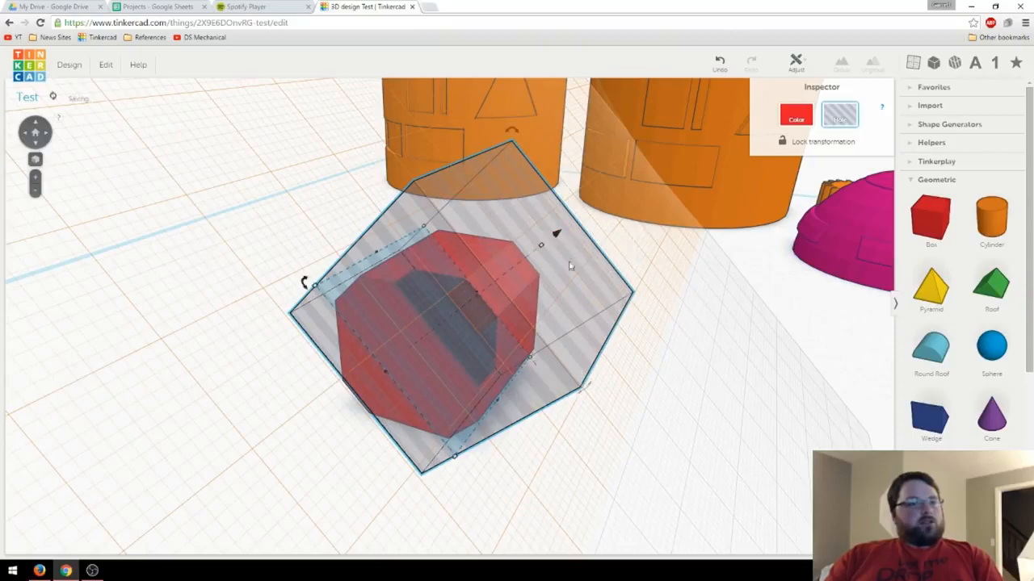
Rotate the hole so it cuts diagonally across the chamfer's front edge, and restore the default workplane.
right_drag(570, 265, 464, 277)
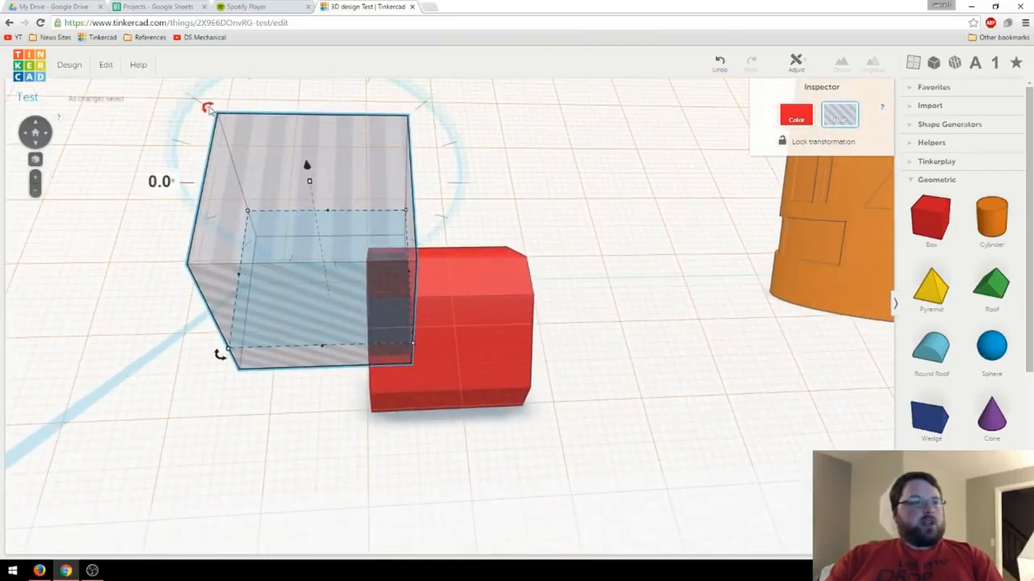
drag(208, 108, 307, 110)
right_drag(466, 231, 507, 300)
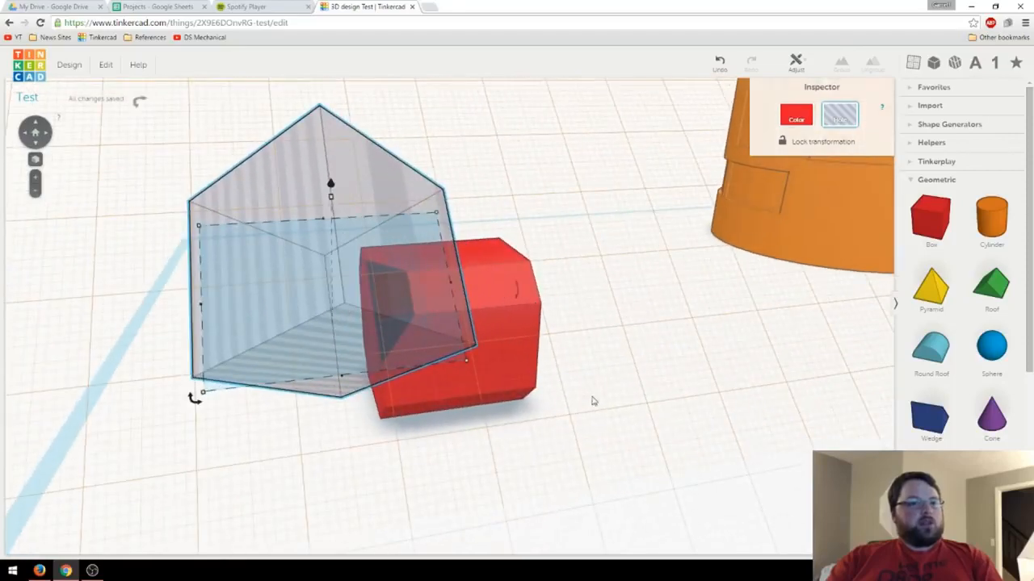
click(598, 406)
mouse_move(588, 409)
right_down()
mouse_move(619, 428)
mouse_move(598, 419)
right_up()
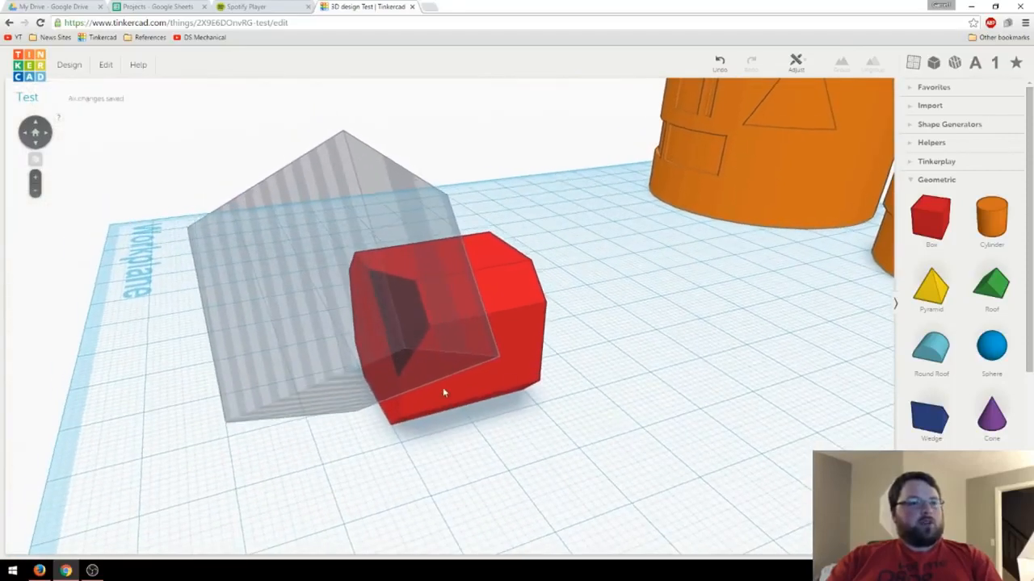
right_drag(443, 393, 427, 374)
Group the tilted hole with the red box to cut the front end of the chamfer face.
click(388, 329)
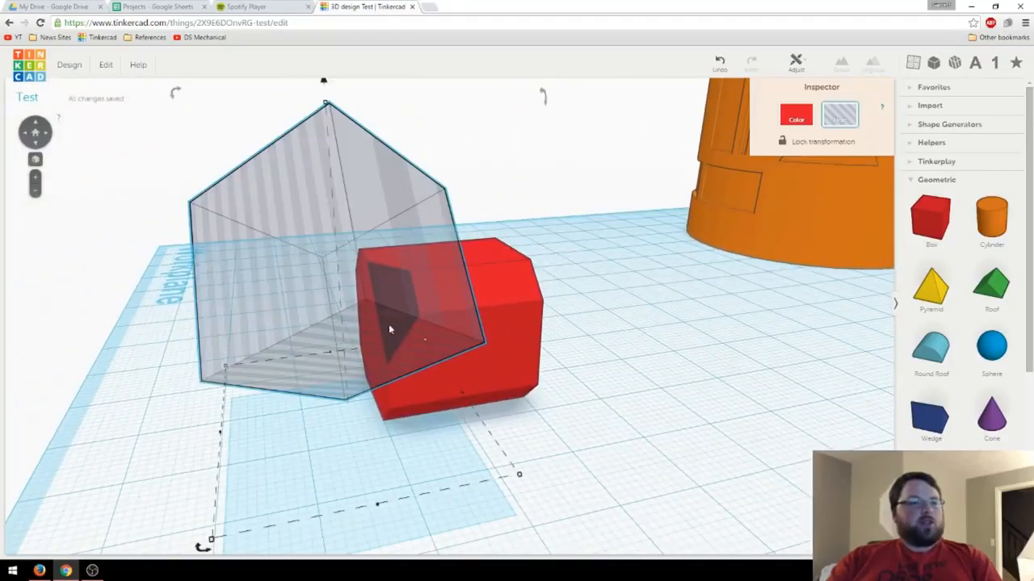
shift+click(496, 310)
click(842, 63)
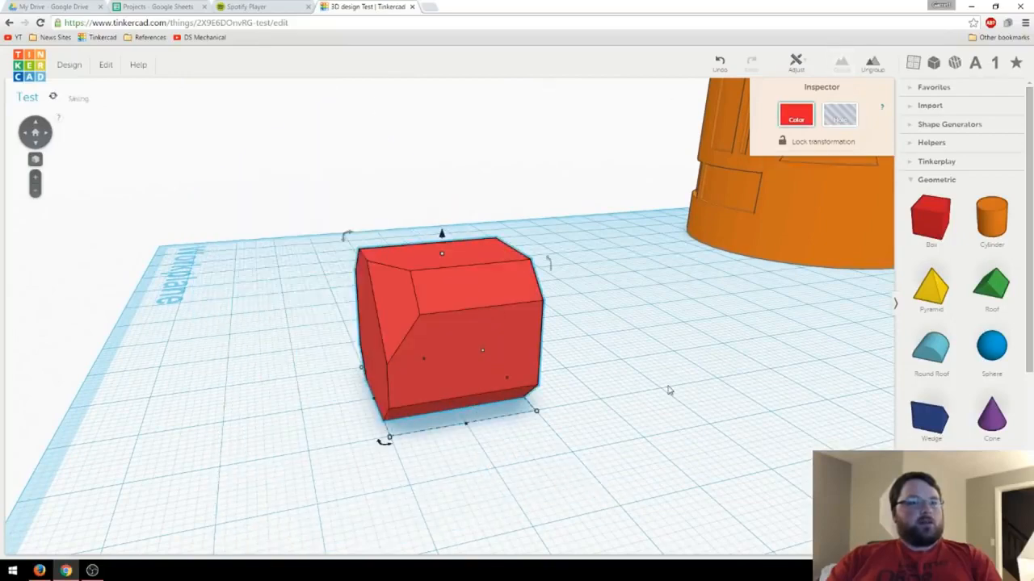
click(657, 377)
right_drag(657, 377, 532, 414)
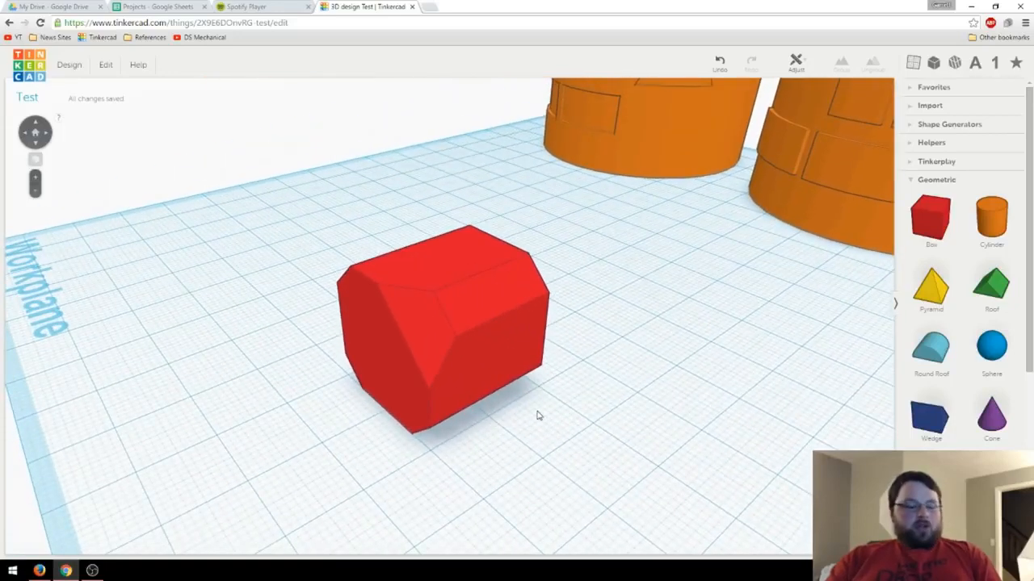
Undo the grouping and delete the tilted box hole.
key(ctrl+z)
click(418, 337)
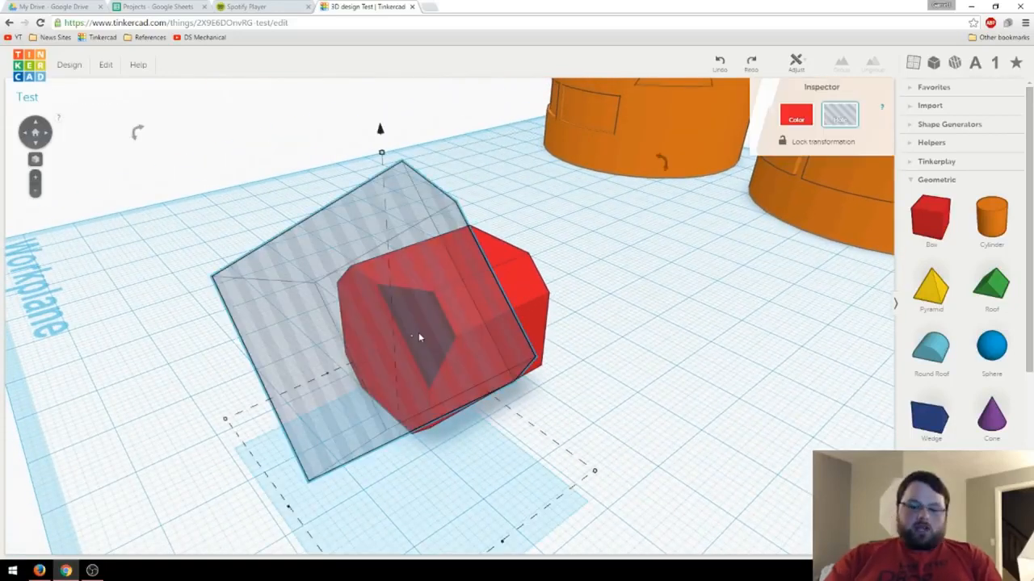
key(ctrl+y)
Place a new box in front of the chamfered red box and nudge it back to overlap the front end.
right_drag(418, 338, 383, 313)
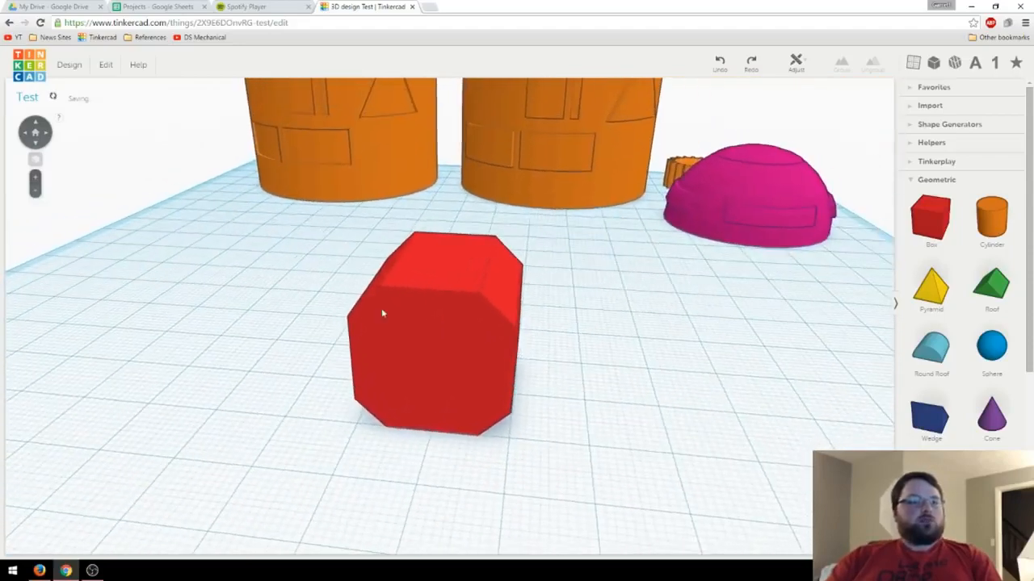
right_drag(419, 354, 441, 348)
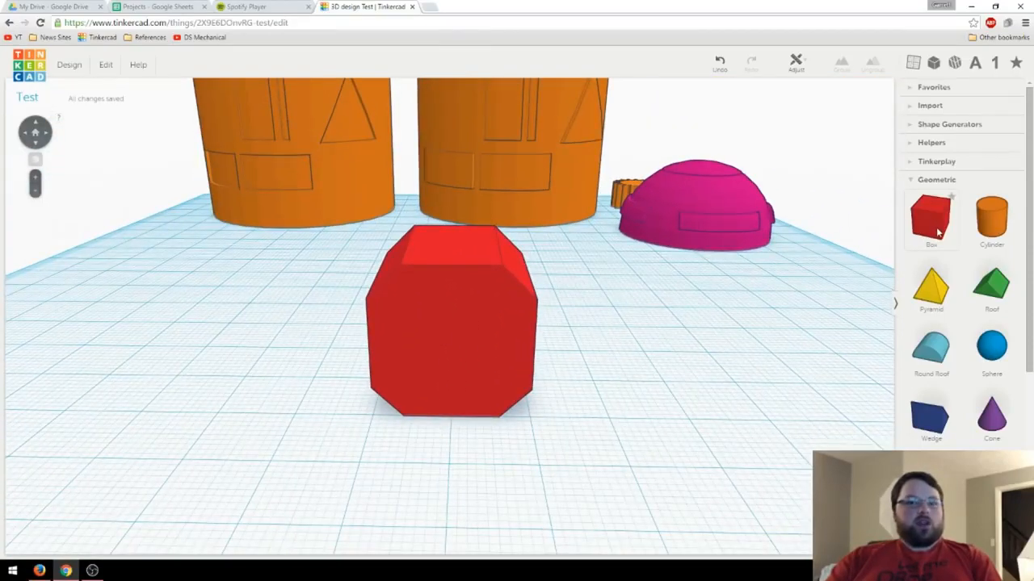
drag(938, 232, 449, 449)
right_drag(450, 449, 294, 462)
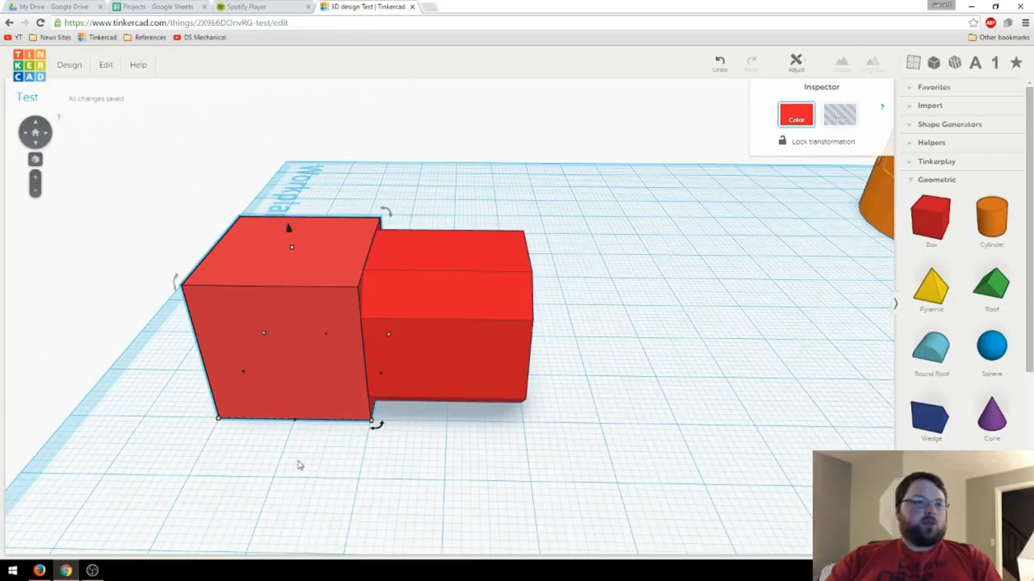
key(Right)
key(Right)
key(Right)
key(Right)
key(Right)
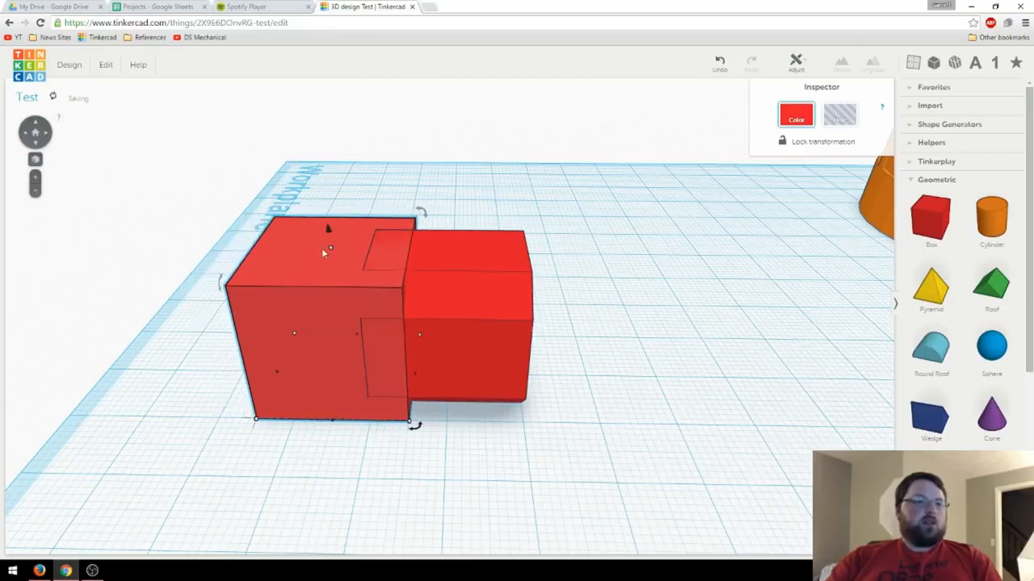
Raise the new box, rotate it 45° over the red box's upper front edge, and make it a hole.
drag(330, 228, 330, 111)
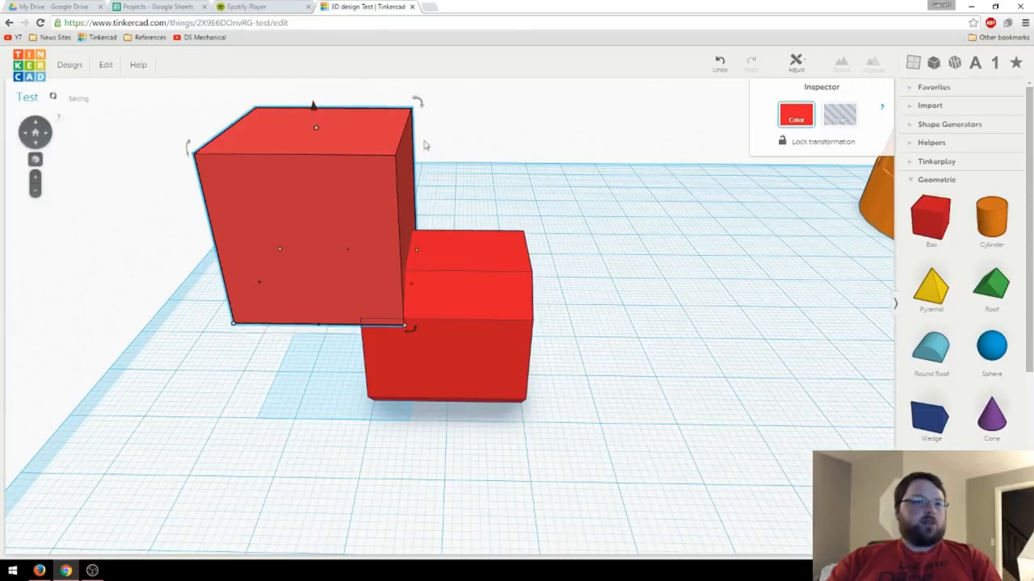
drag(421, 100, 424, 180)
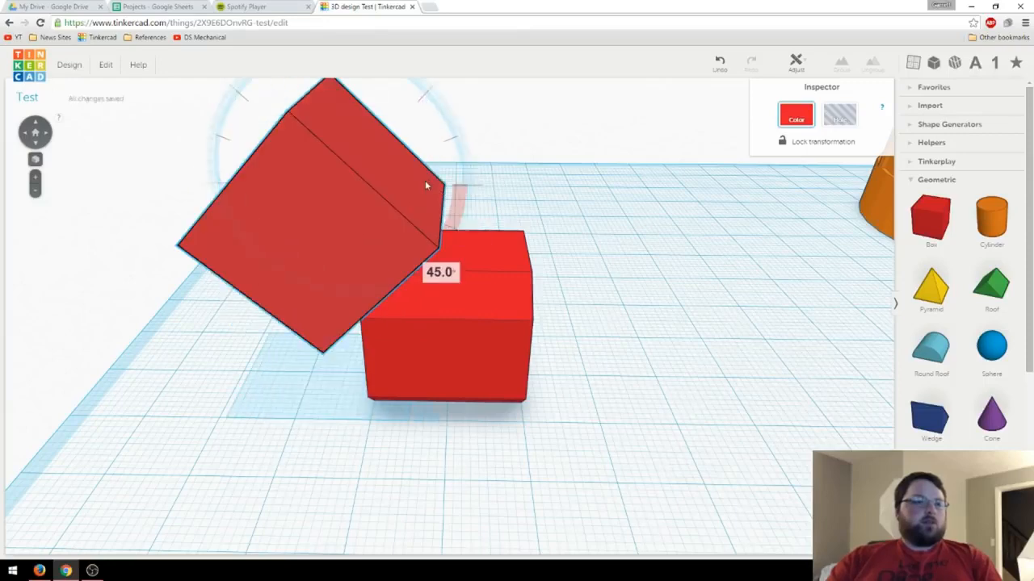
right_drag(452, 190, 880, 115)
click(839, 115)
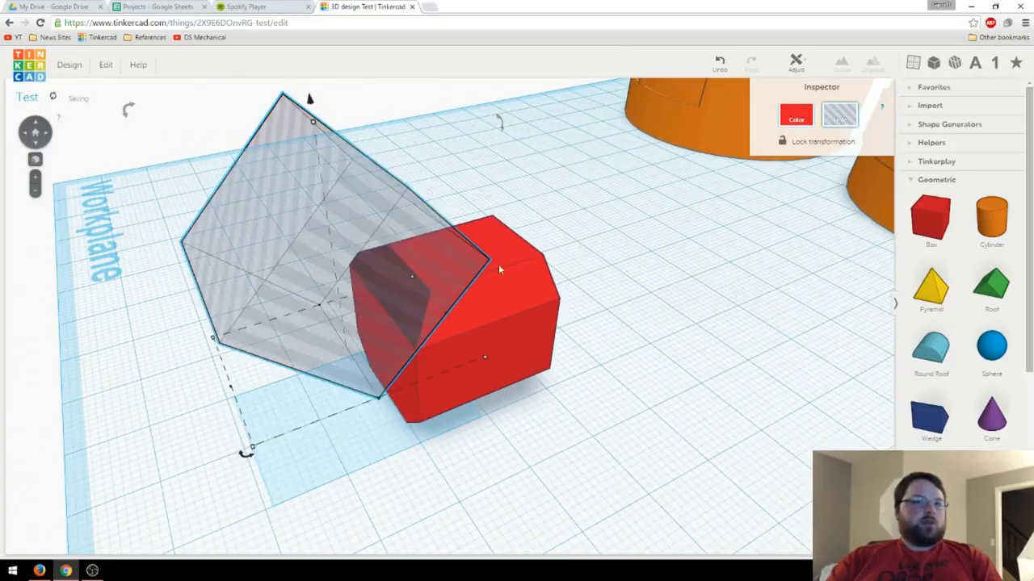
Duplicate the rotated hole and lower the copy onto the red box's lower front edge.
right_drag(498, 264, 424, 145)
drag(418, 151, 417, 329)
right_drag(418, 332, 315, 333)
scroll(315, 332, up, 4)
middle_drag(316, 332, 411, 335)
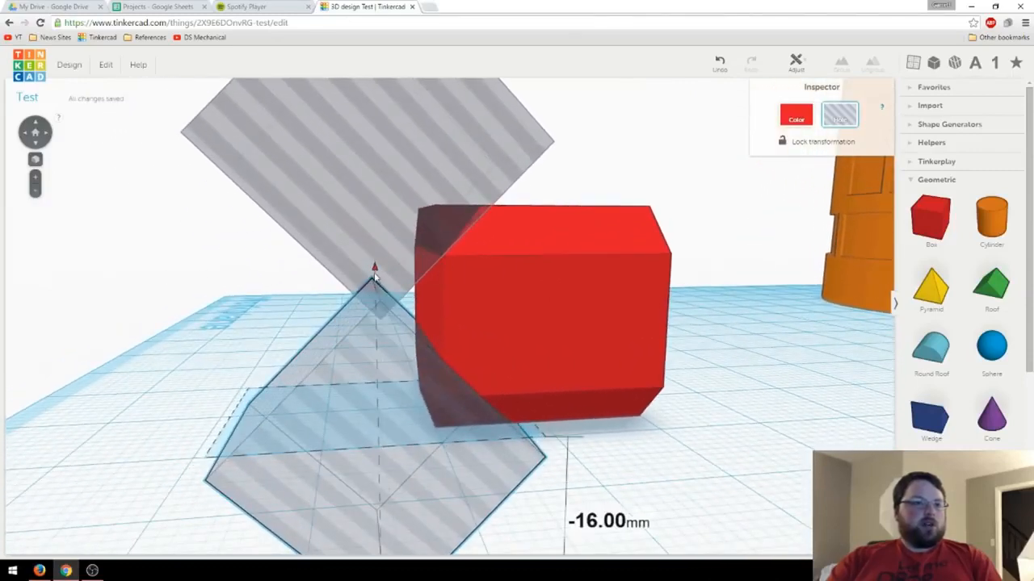
drag(375, 277, 376, 303)
right_drag(371, 323, 359, 320)
Duplicate the upper and lower front holes together and rotate the copies onto the front face's two vertical edges.
right_drag(440, 366, 496, 288)
shift+click(497, 288)
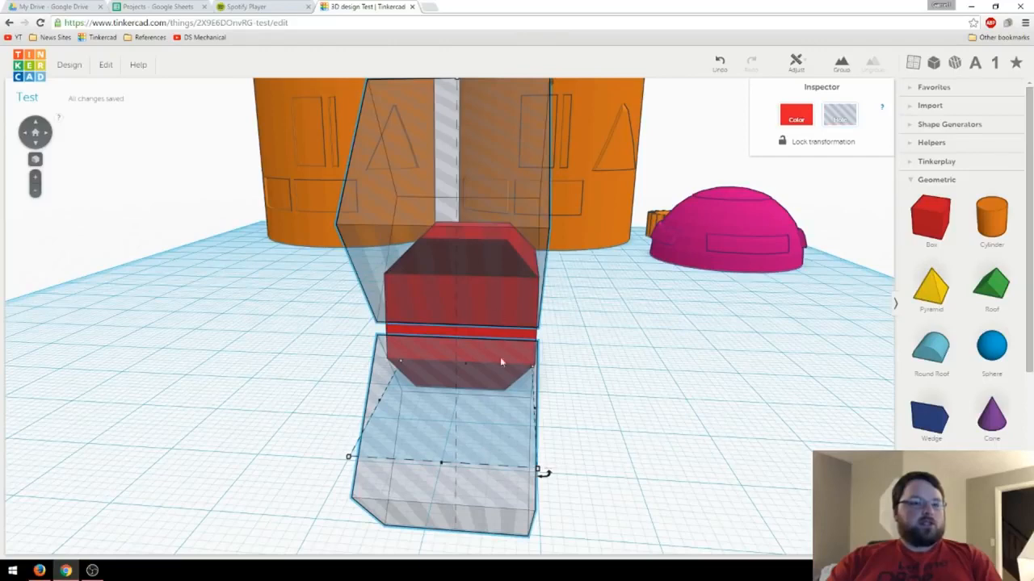
mouse_move(500, 369)
right_down()
mouse_move(472, 379)
mouse_move(507, 241)
right_up()
drag(528, 152, 594, 347)
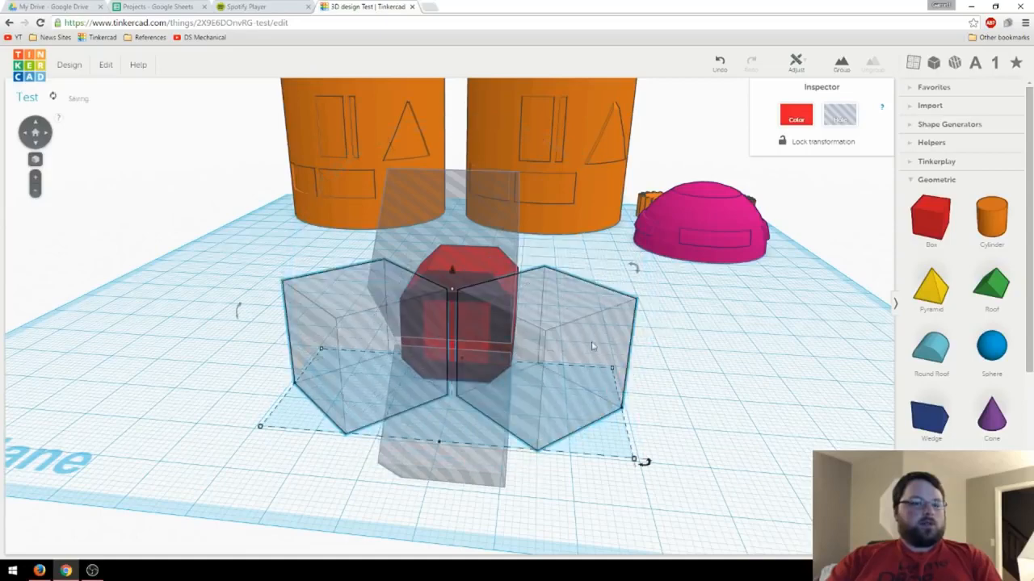
click(805, 385)
Try grouping the four front holes with the red box to chamfer its front edges, and undo the grouping.
right_drag(805, 385, 505, 304)
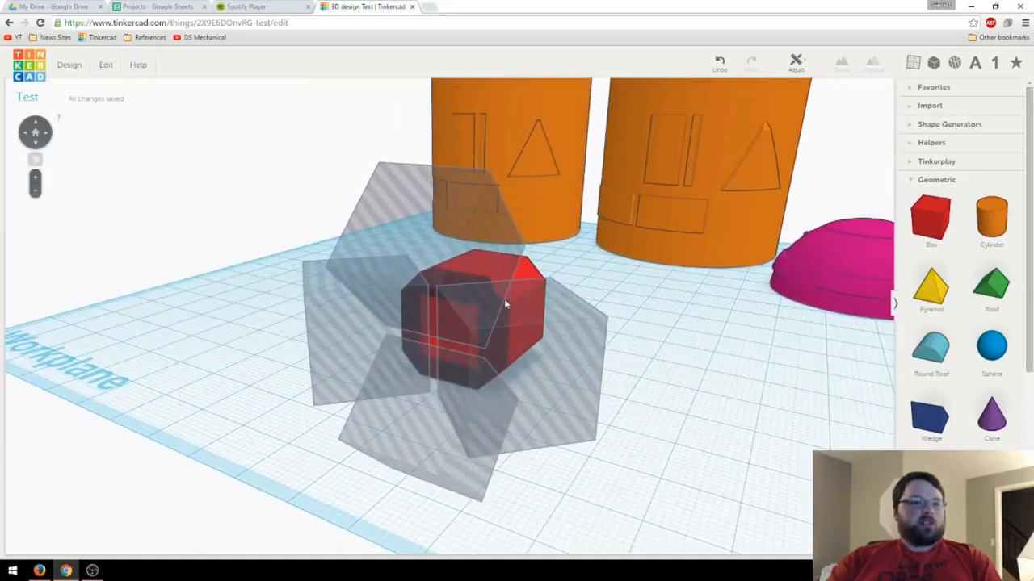
click(382, 264)
shift+click(339, 327)
shift+click(515, 367)
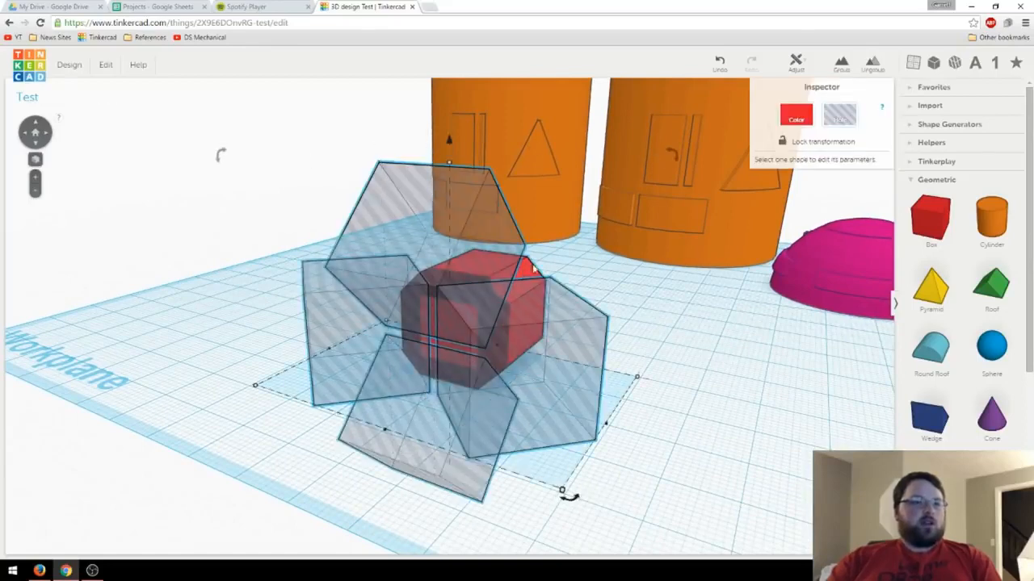
click(843, 68)
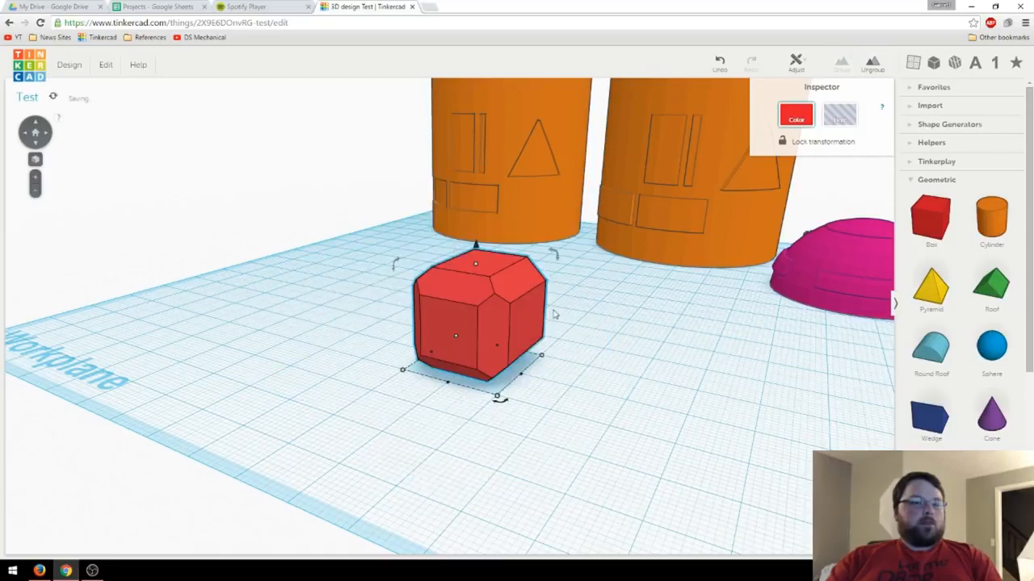
scroll(553, 310, up, 4)
right_drag(554, 310, 628, 321)
key(ctrl+z)
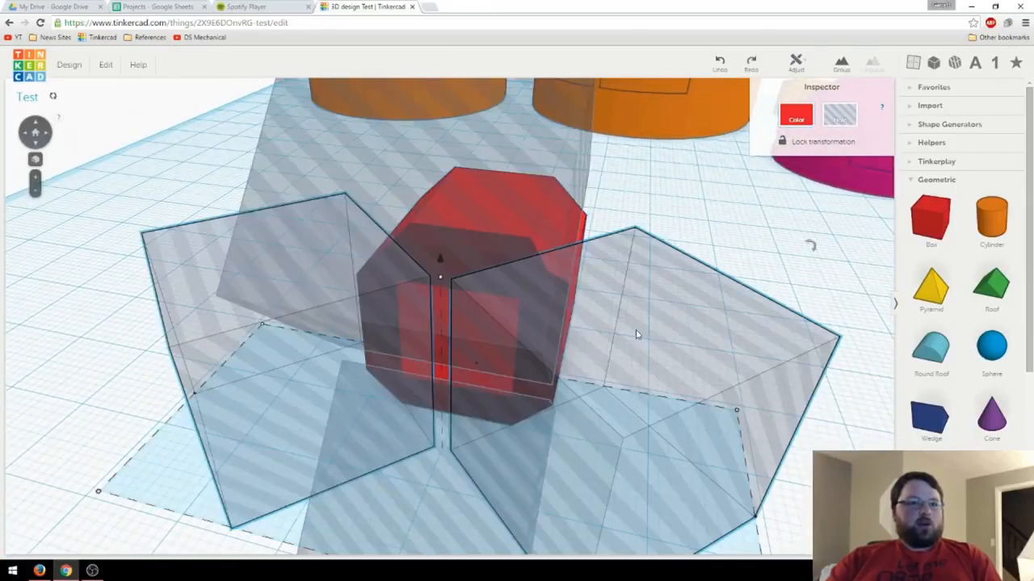
Duplicate all four front holes together and rotate the copied set 22.5° in the plane of the front face.
scroll(630, 331, down, 2)
shift+click(463, 278)
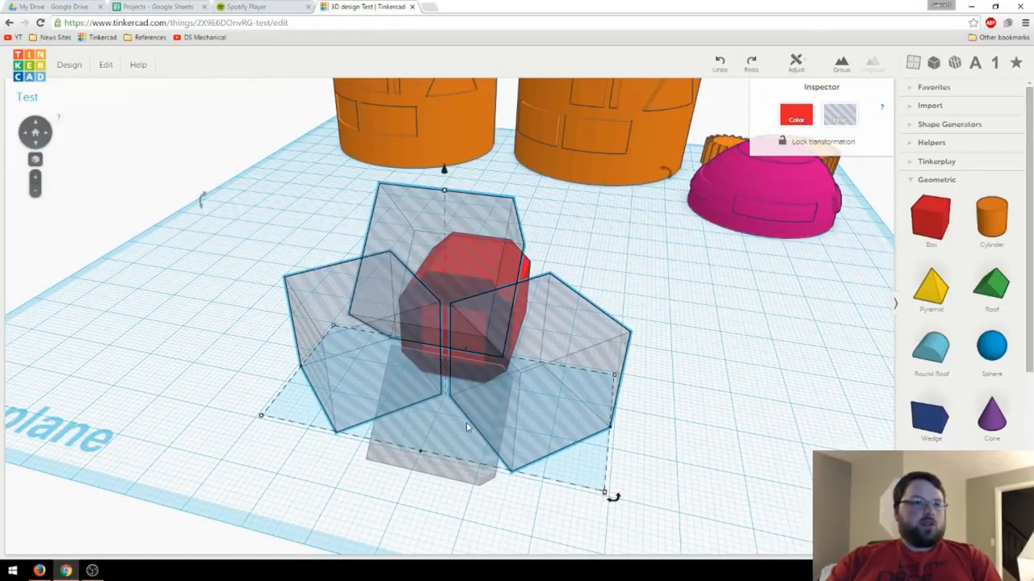
key(ctrl+d)
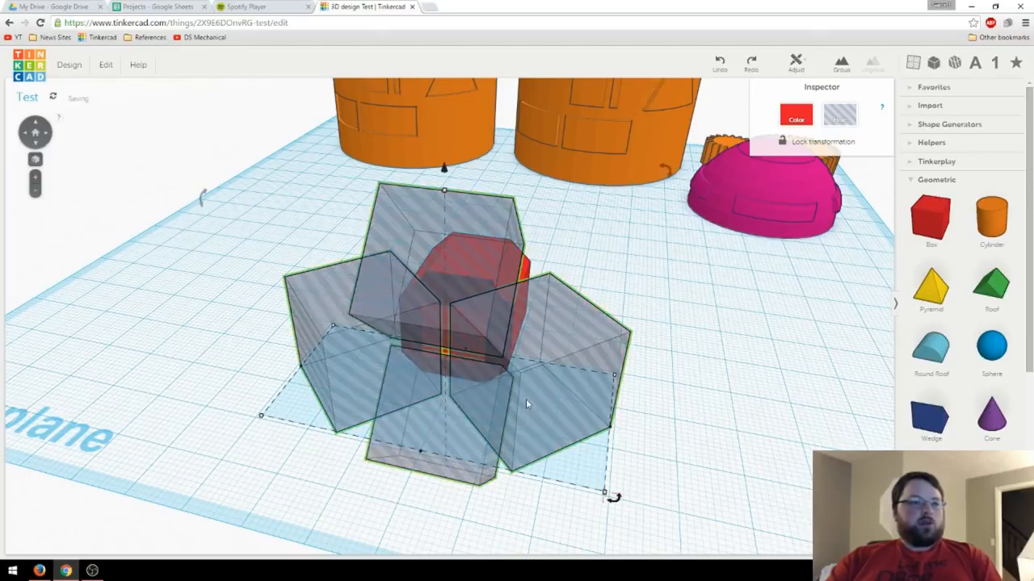
drag(668, 198, 669, 266)
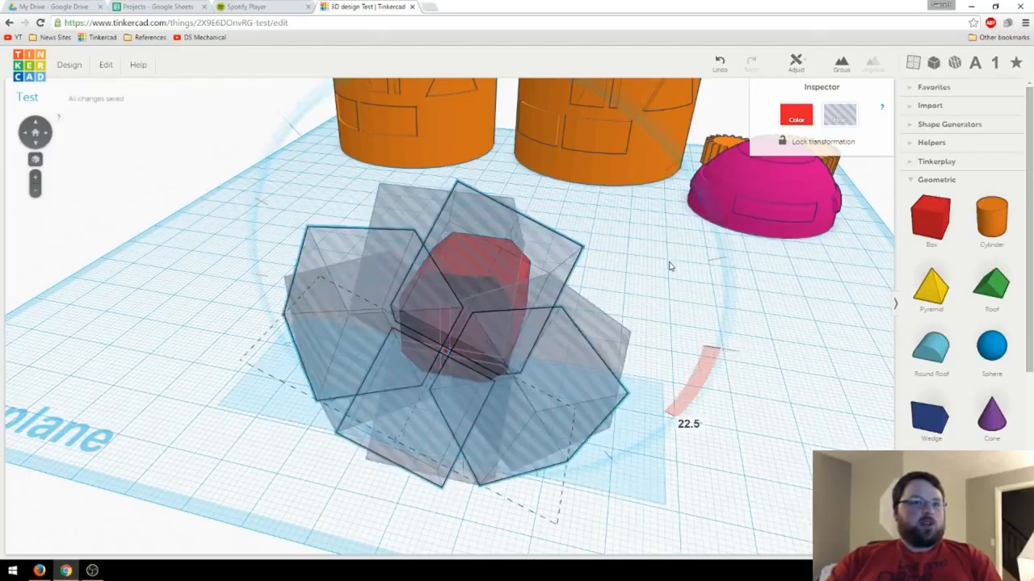
Rotate the copied set of front holes further to align with the front face's diagonal corners.
drag(662, 309, 657, 320)
right_drag(600, 327, 454, 210)
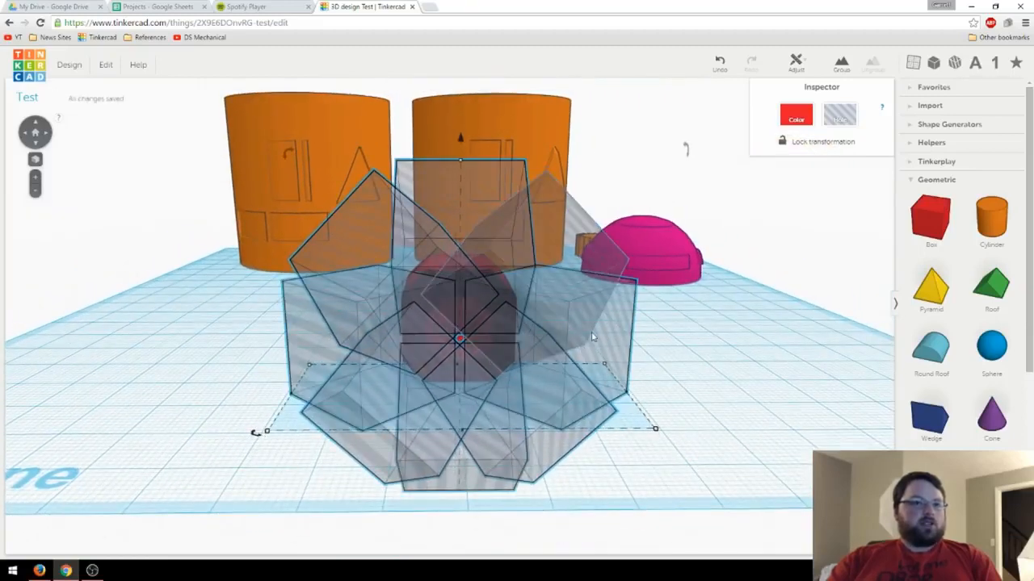
Try grouping all the front holes into a single hole, and undo the grouping.
click(837, 71)
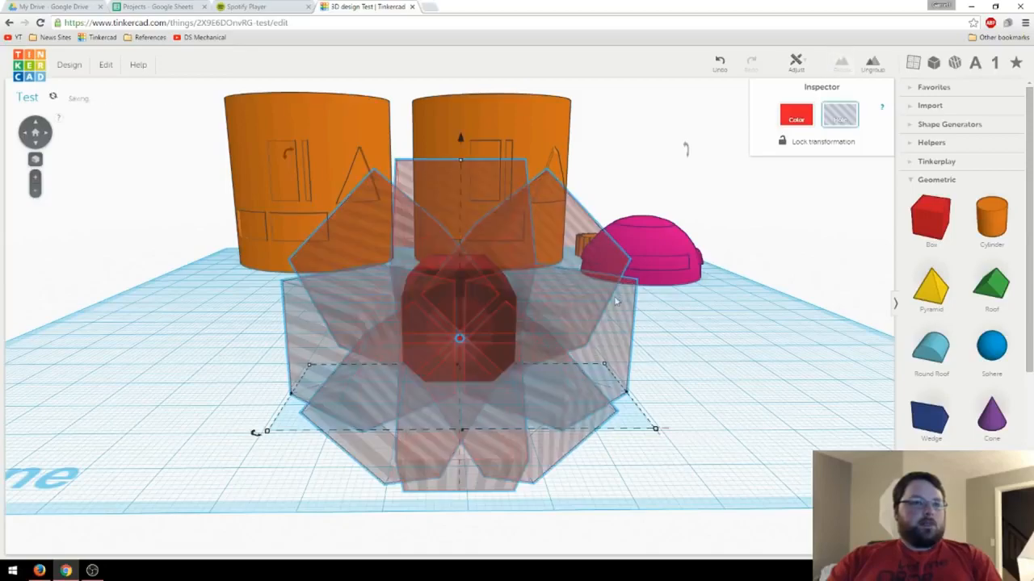
right_drag(616, 301, 384, 333)
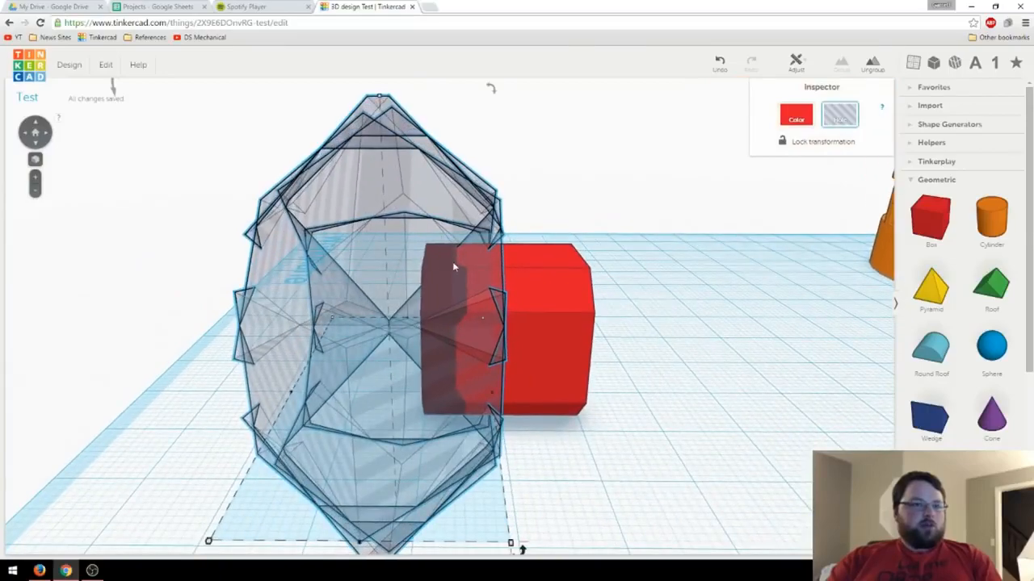
right_drag(453, 265, 432, 349)
key(ctrl+z)
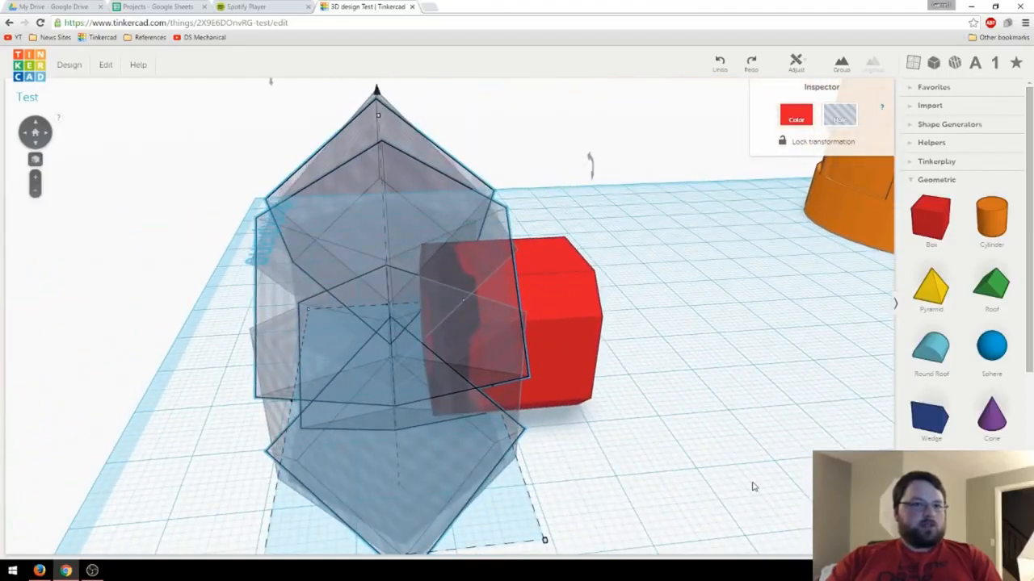
Nudge the diagonal corner holes slightly outward from the red box's front face.
key(Left)
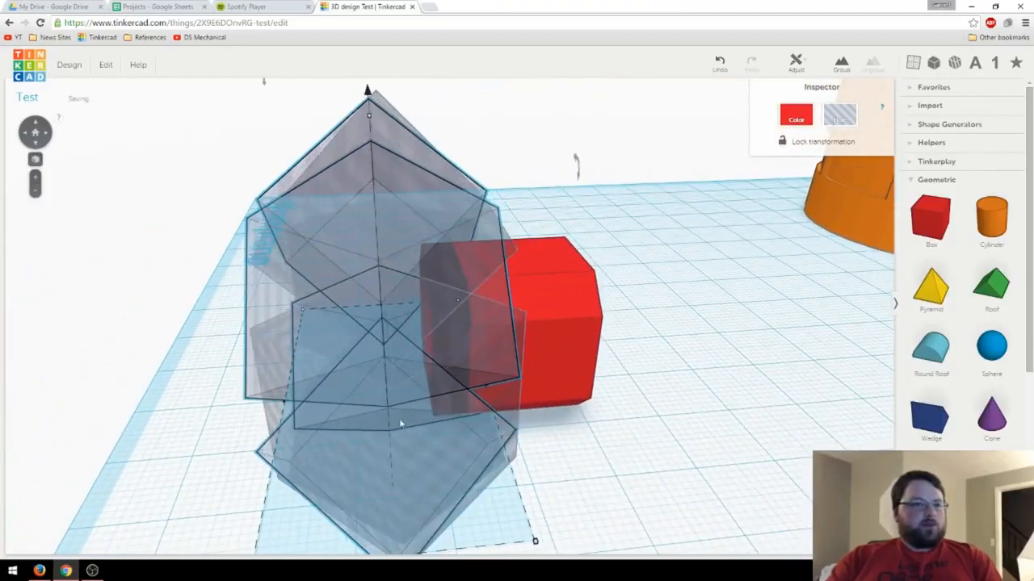
scroll(388, 412, up, 6)
scroll(445, 391, down, 2)
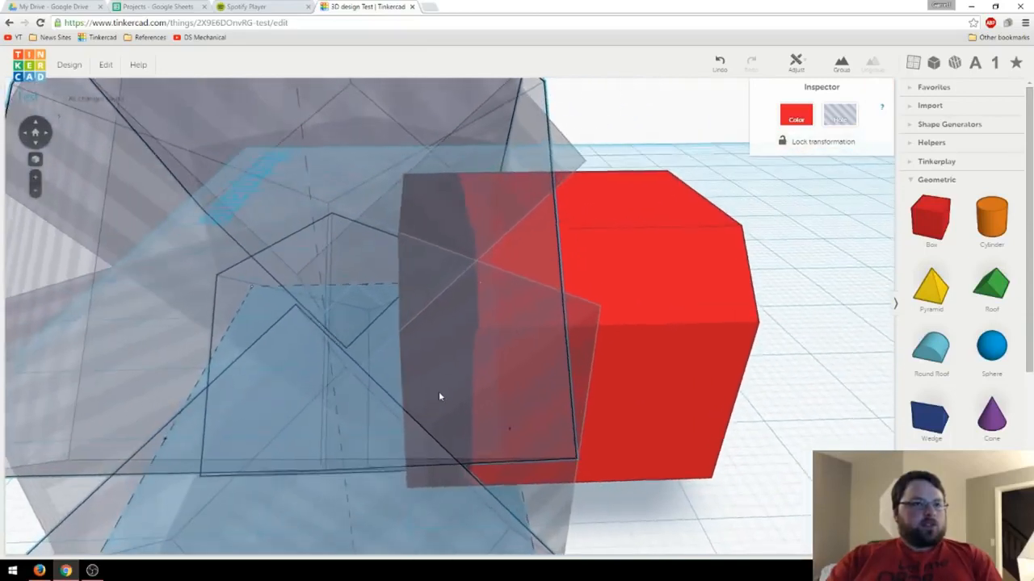
key(Left)
key(Left)
key(Right)
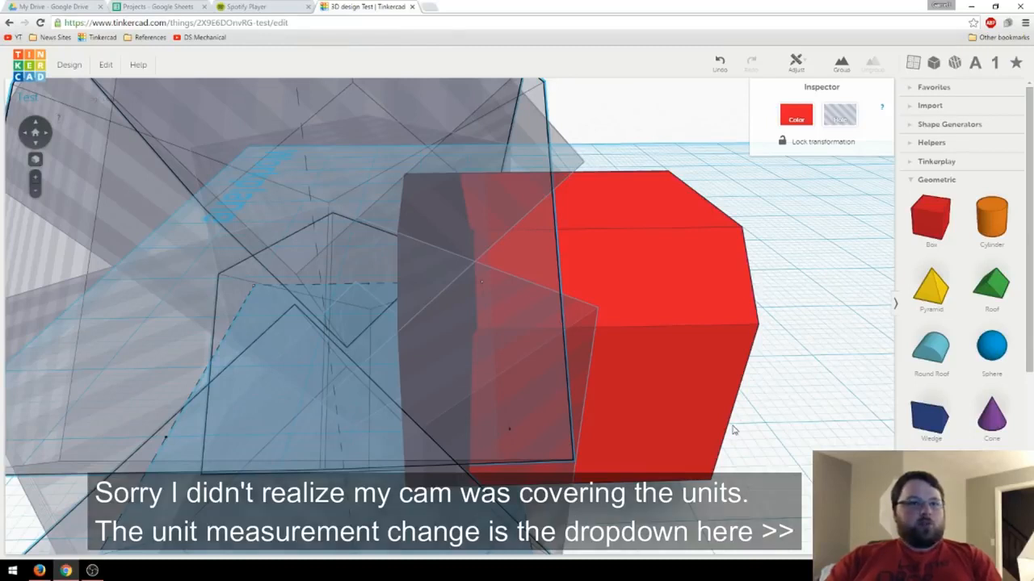
key(Left)
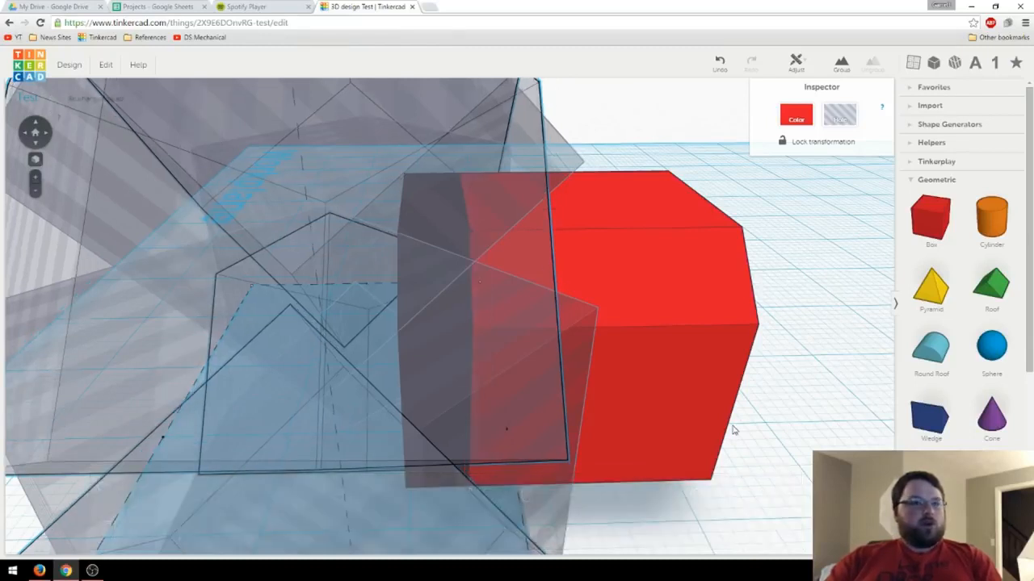
right_drag(651, 445, 638, 464)
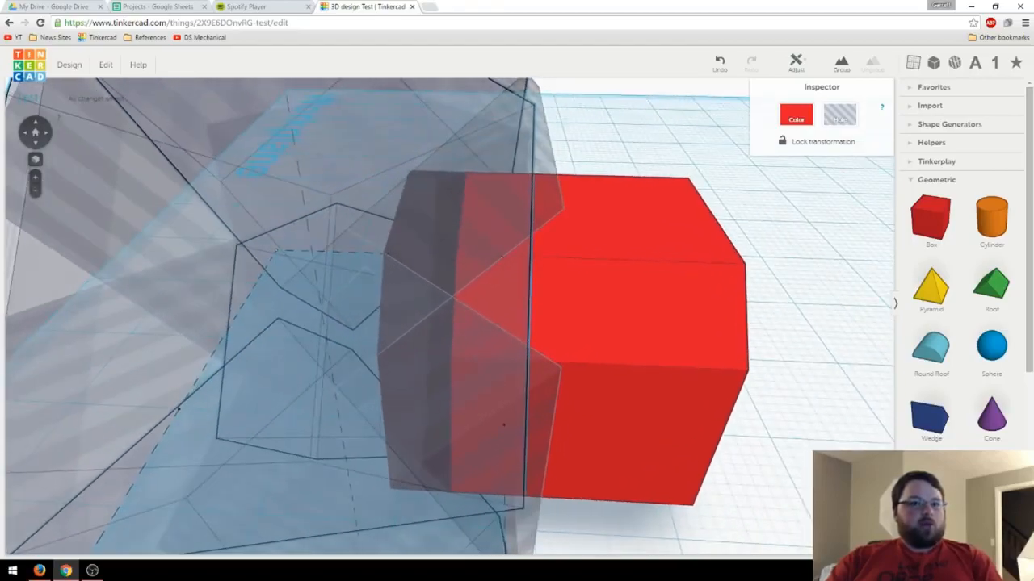
right_drag(744, 487, 752, 490)
Group all the front holes with the red box to chamfer its front edges and corners.
scroll(752, 490, down, 5)
right_drag(450, 392, 630, 352)
right_drag(498, 360, 327, 380)
drag(559, 484, 334, 214)
click(840, 63)
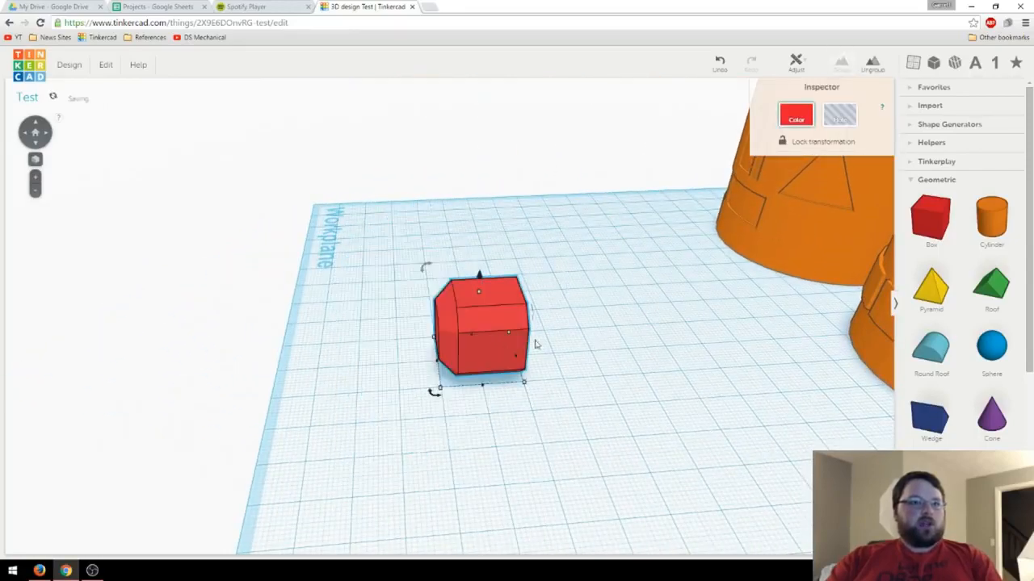
right_drag(534, 340, 619, 315)
scroll(558, 346, up, 5)
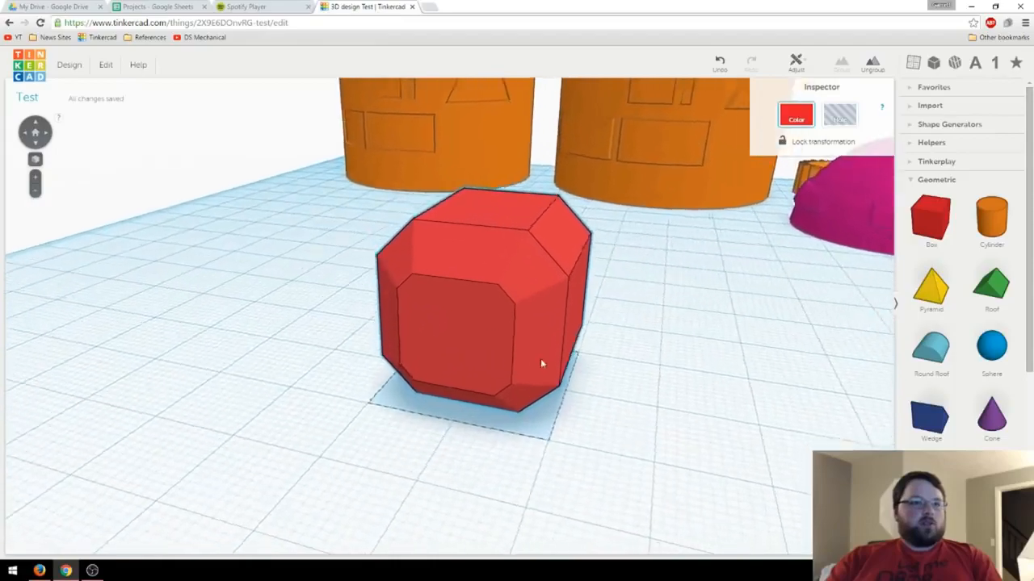
right_drag(540, 361, 473, 267)
click(603, 375)
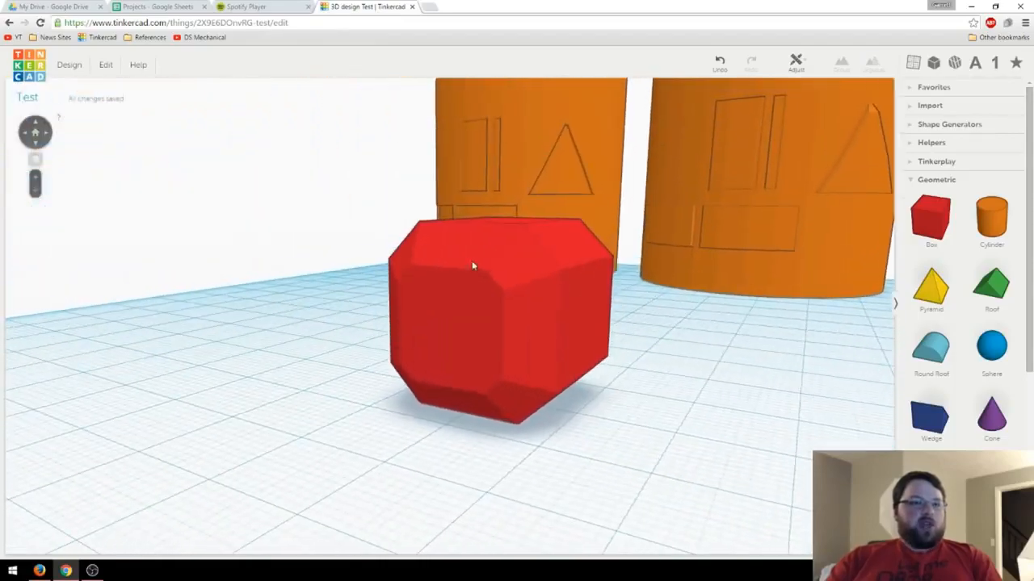
right_drag(523, 387, 616, 358)
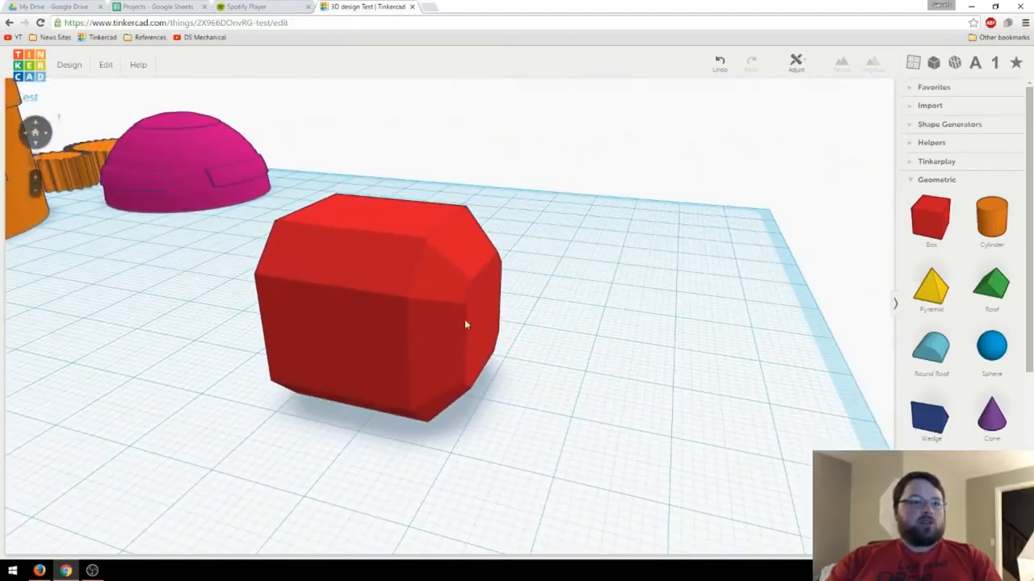
right_drag(464, 325, 344, 360)
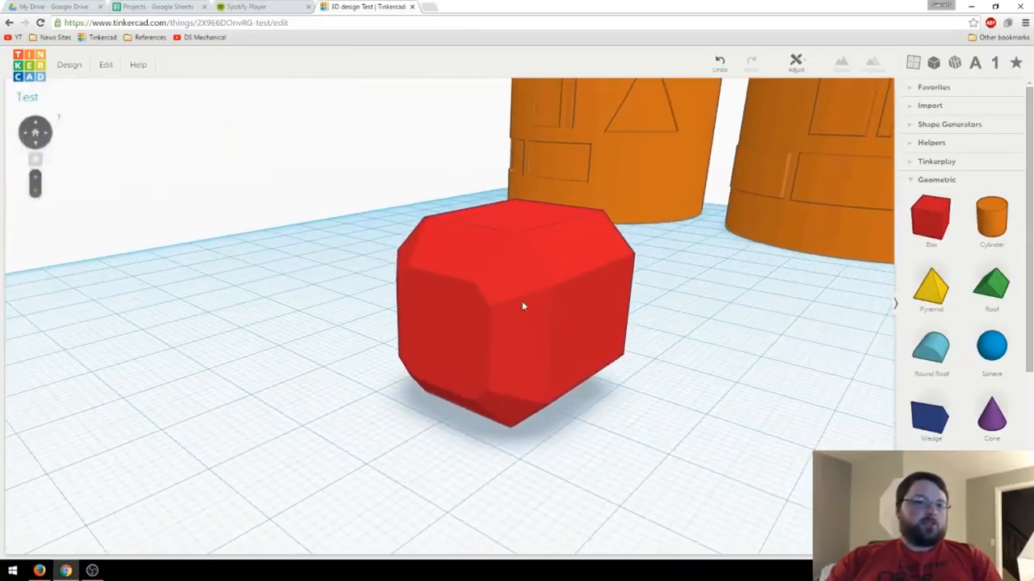
Duplicate the chamfered box and turn the copy around so that its chamfered face forms the opposite end.
right_drag(524, 304, 507, 358)
click(507, 358)
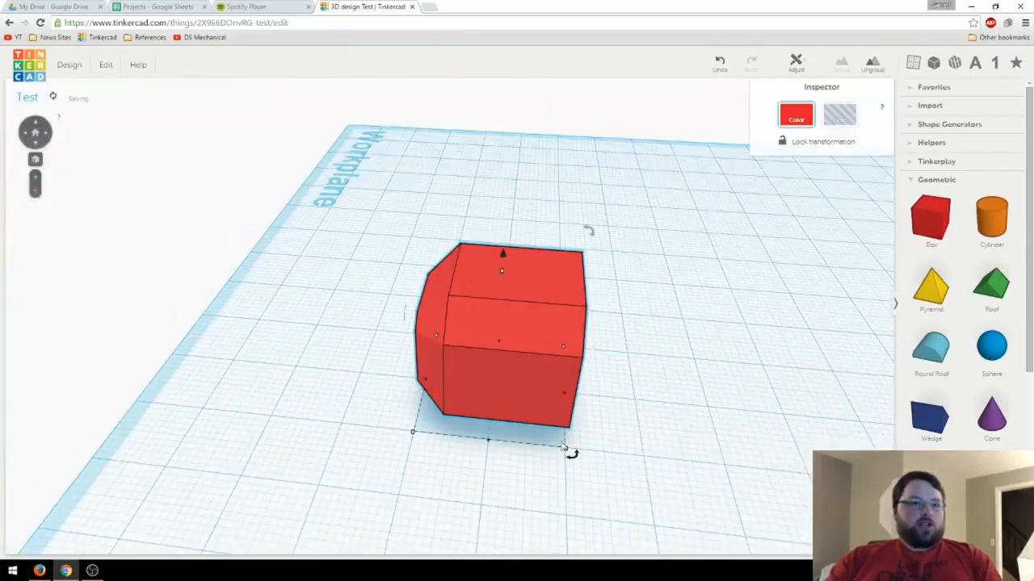
drag(577, 462, 450, 349)
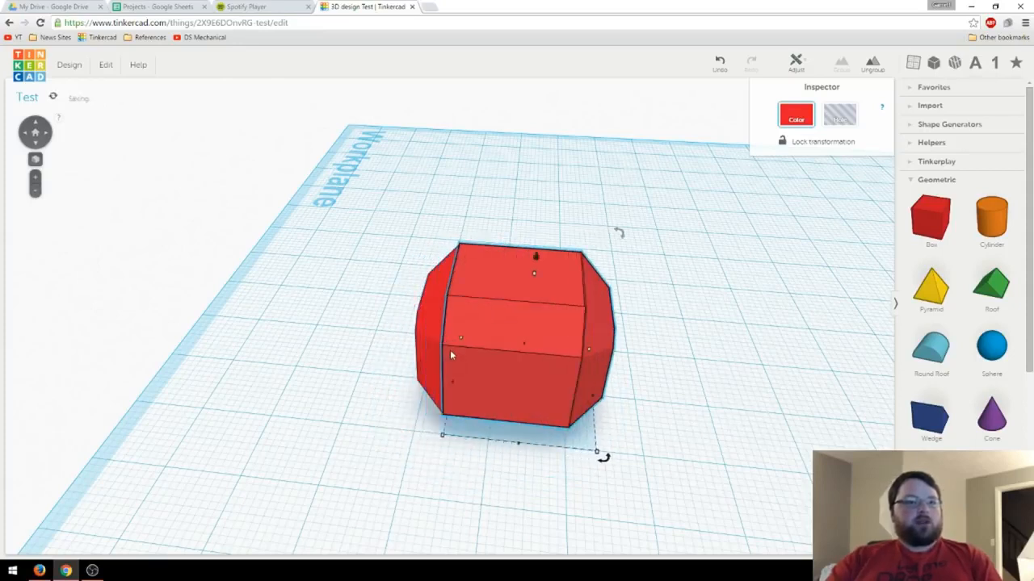
key(Left)
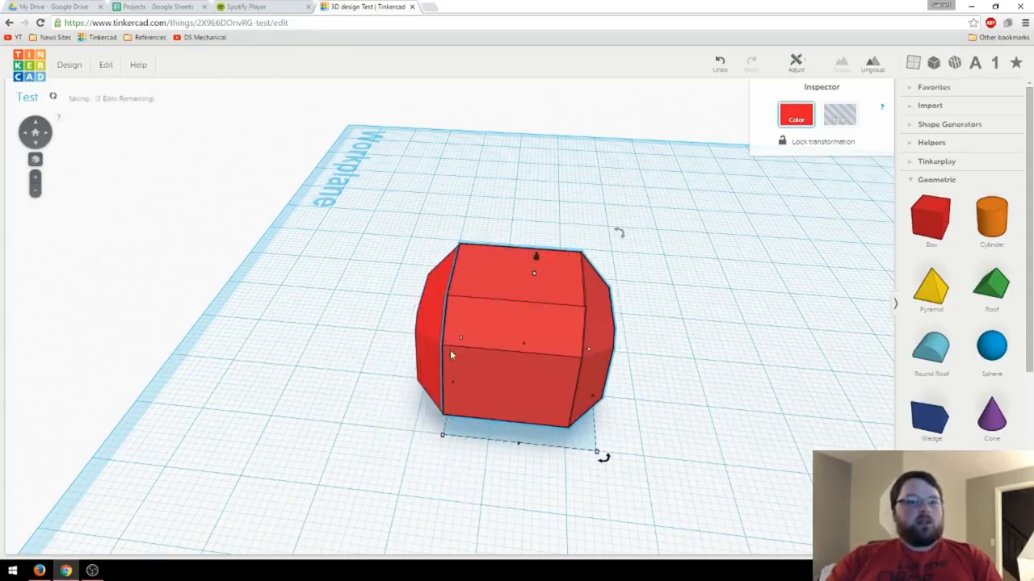
Group the two overlapping chamfered boxes into one solid with both ends chamfered.
right_drag(424, 370, 478, 347)
click(478, 347)
click(848, 68)
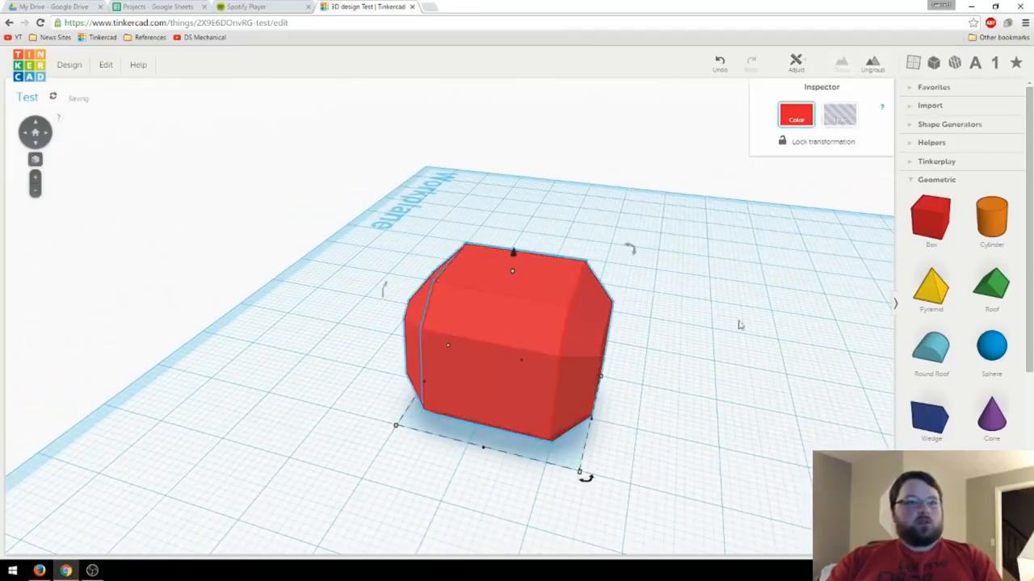
click(715, 384)
right_drag(711, 399, 572, 367)
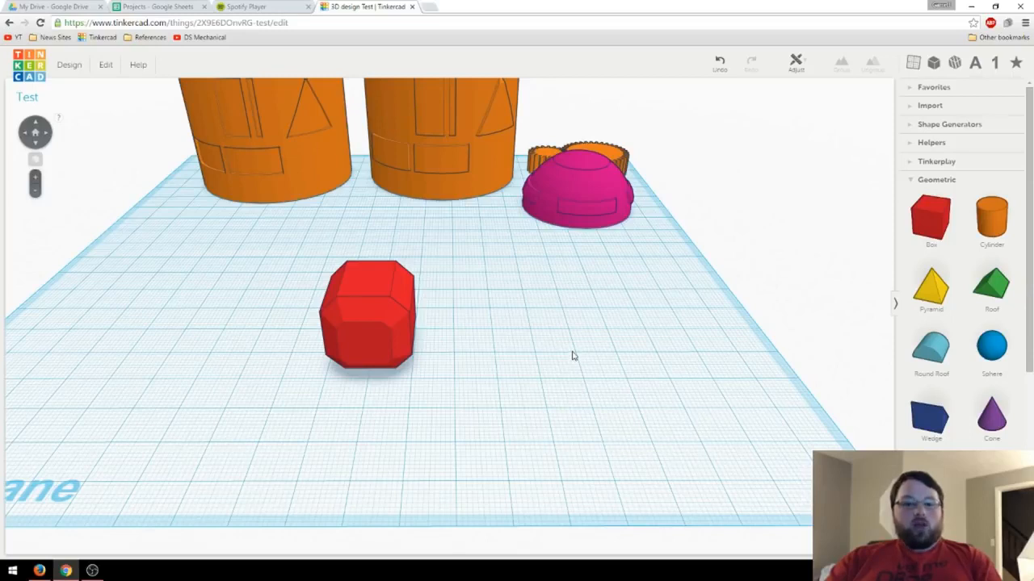
Add a new box beside the chamfered block and place a round roof in front of it.
right_drag(578, 370, 568, 375)
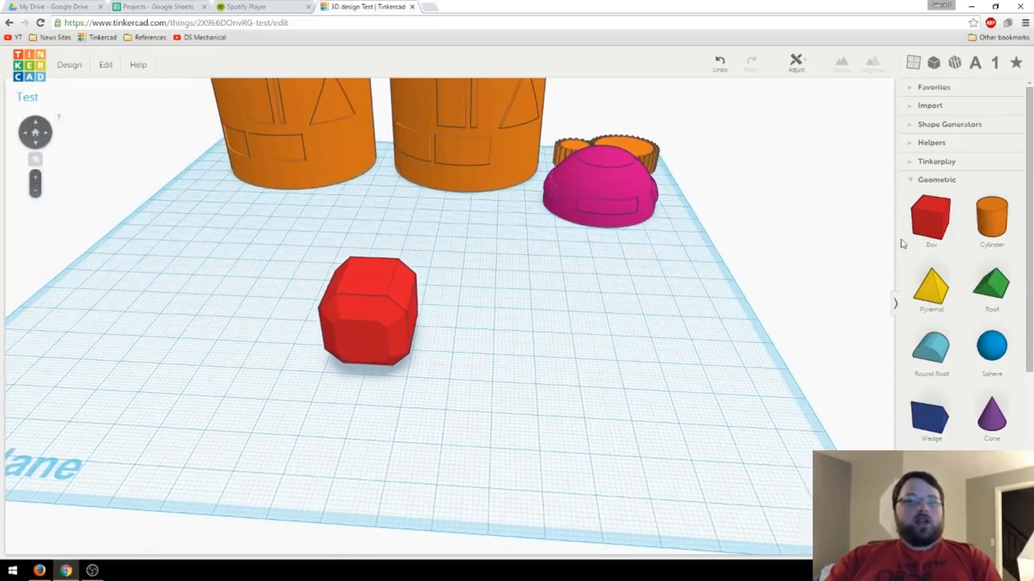
drag(930, 216, 572, 339)
click(690, 346)
right_drag(689, 347, 599, 337)
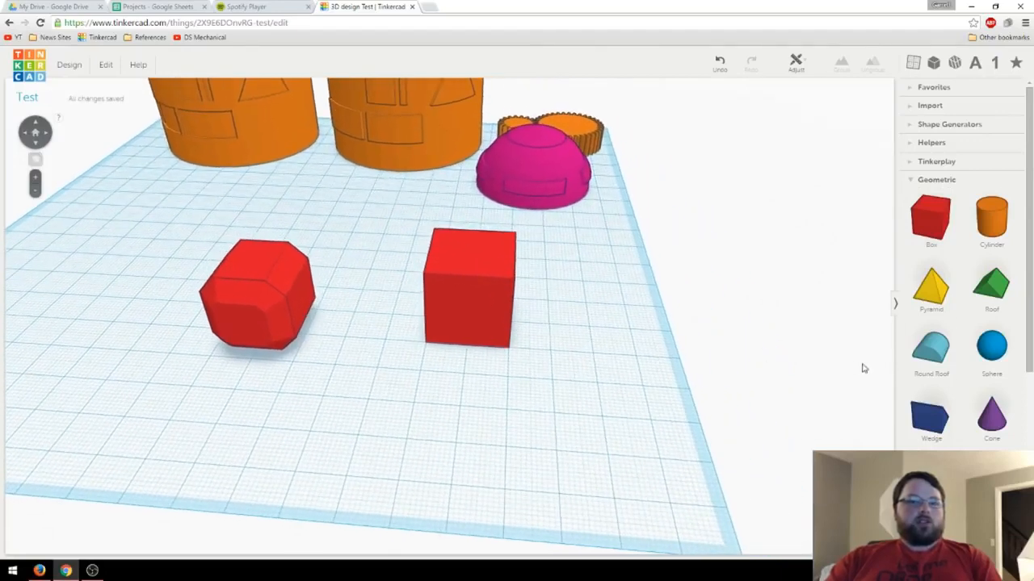
drag(943, 356, 528, 422)
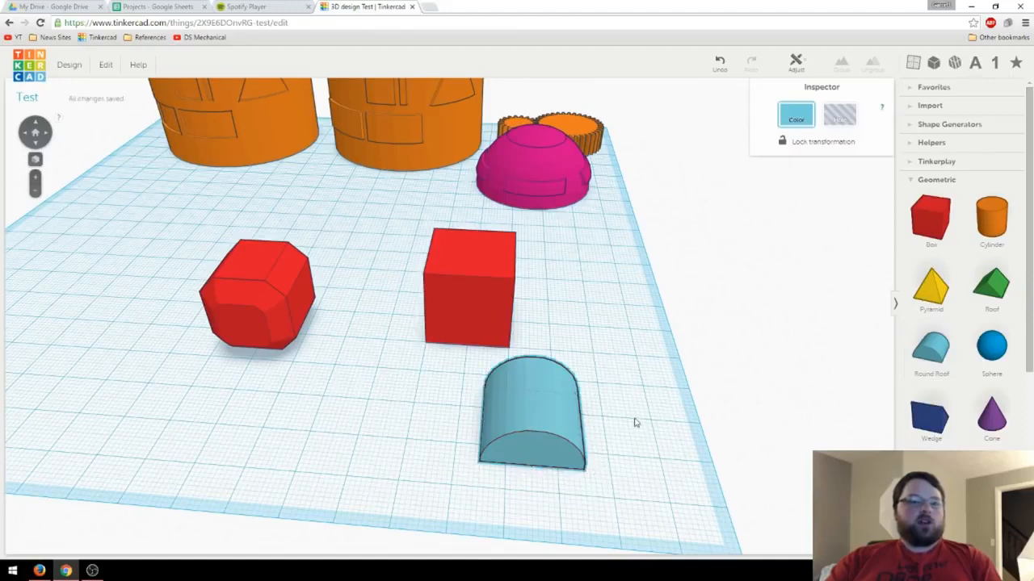
right_drag(634, 423, 630, 376)
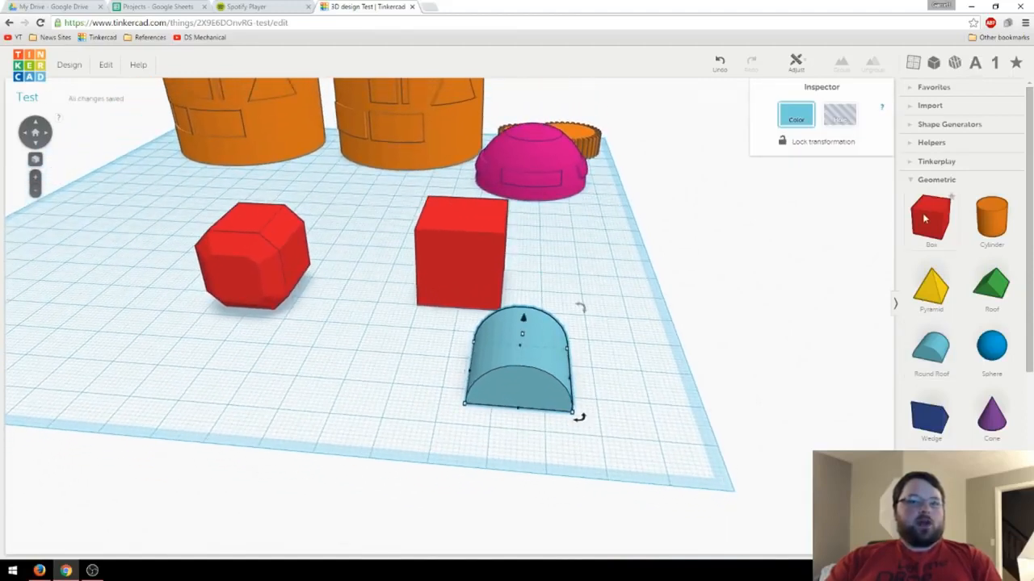
Cover half of the round roof with a lengthened box hole and group them to leave a quarter-round.
drag(925, 218, 459, 438)
right_drag(512, 404, 416, 396)
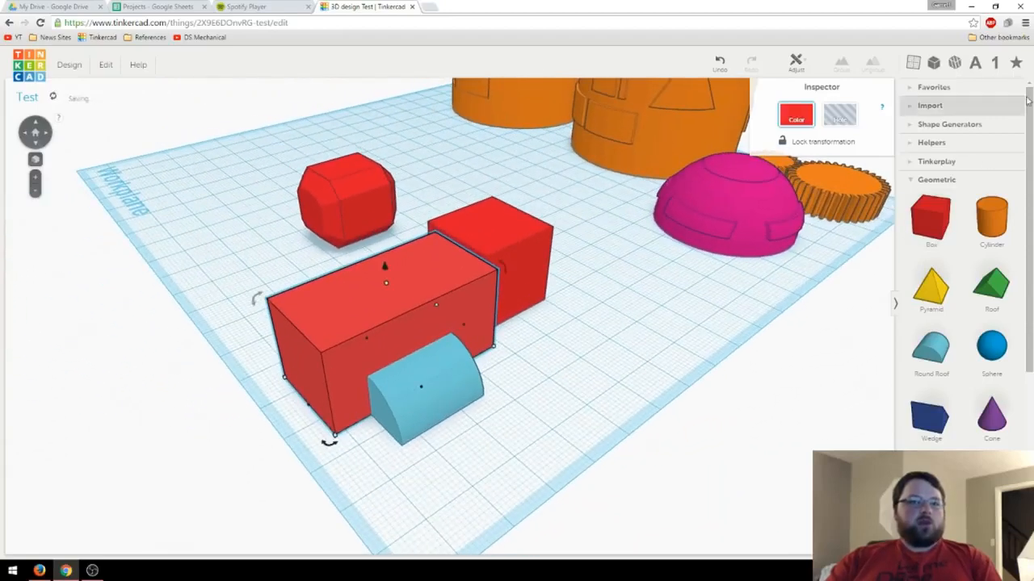
click(840, 115)
right_drag(600, 311, 675, 302)
shift+click(553, 347)
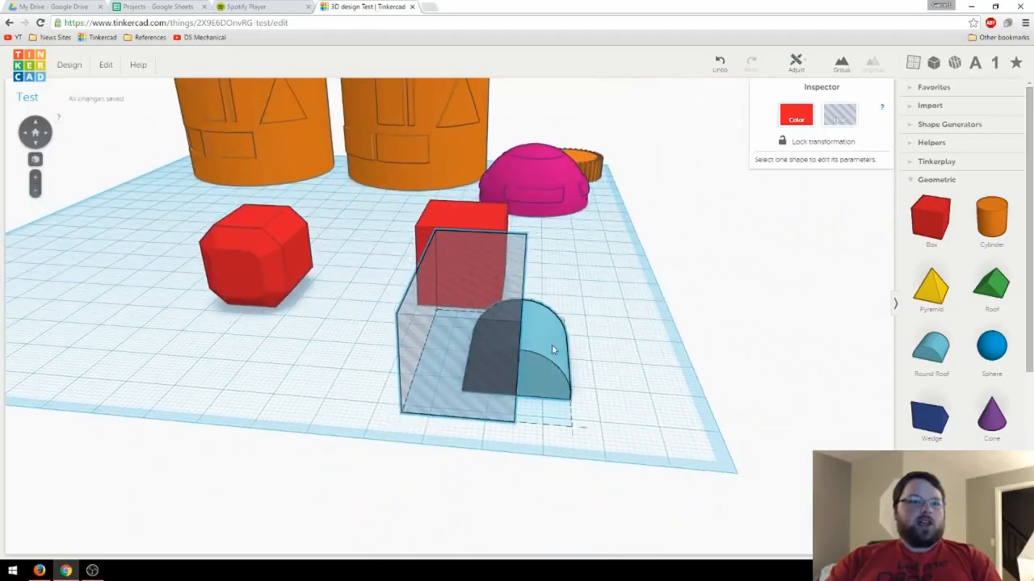
click(845, 70)
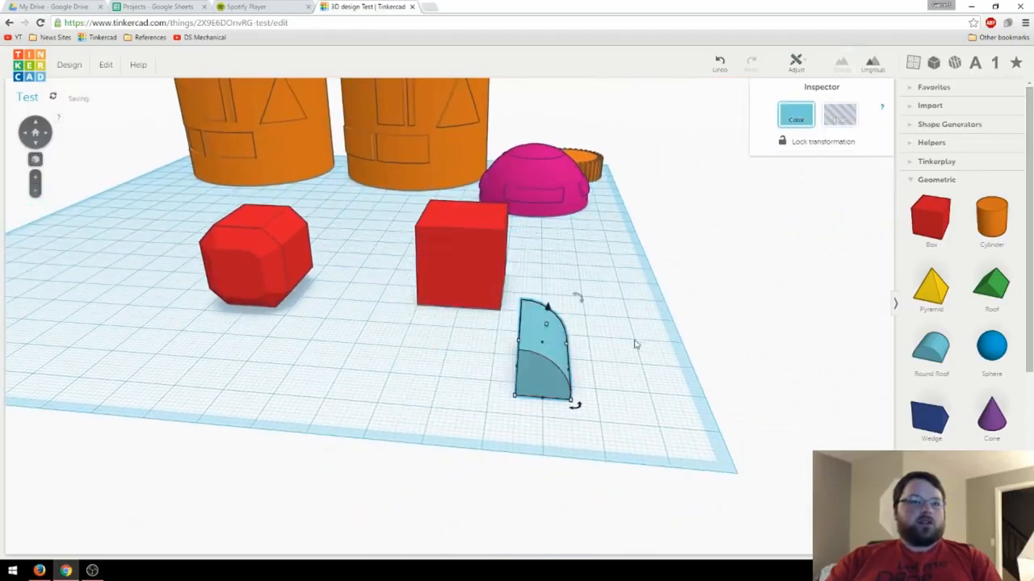
Add another box over the quarter-round and extend its front face to the quarter-round's front end.
scroll(633, 340, up, 2)
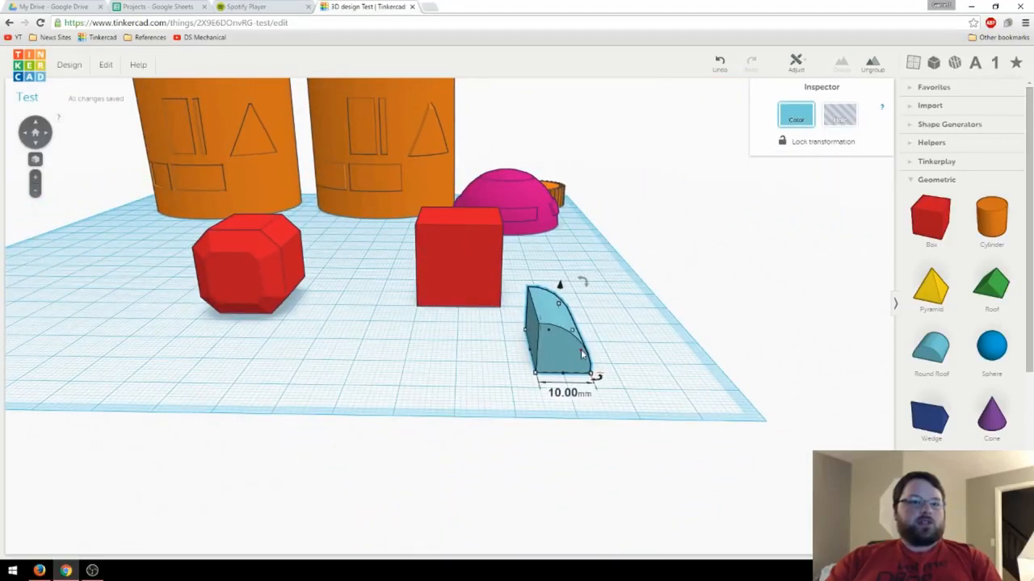
right_drag(616, 342, 608, 358)
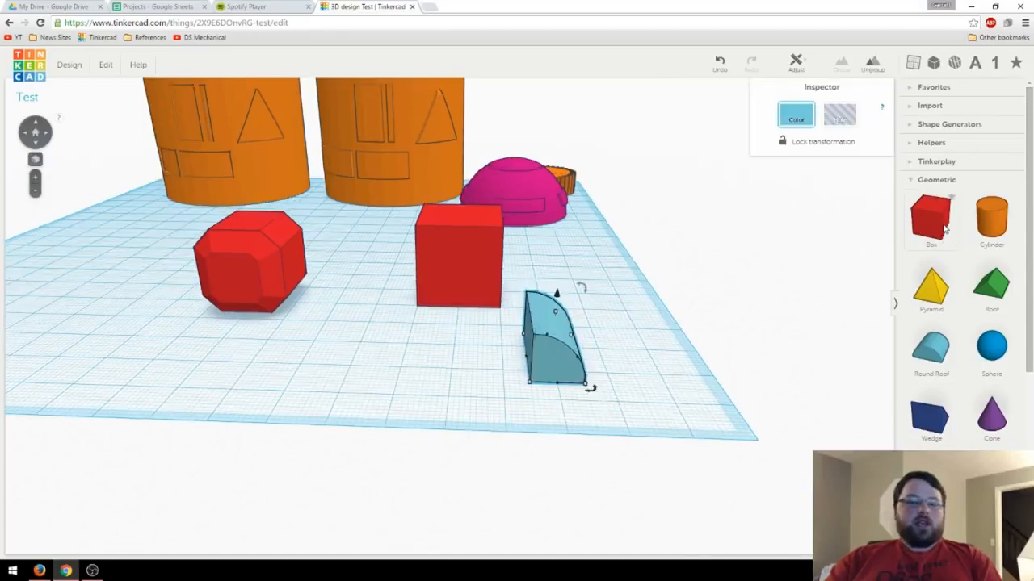
drag(945, 230, 571, 339)
scroll(568, 333, up, 3)
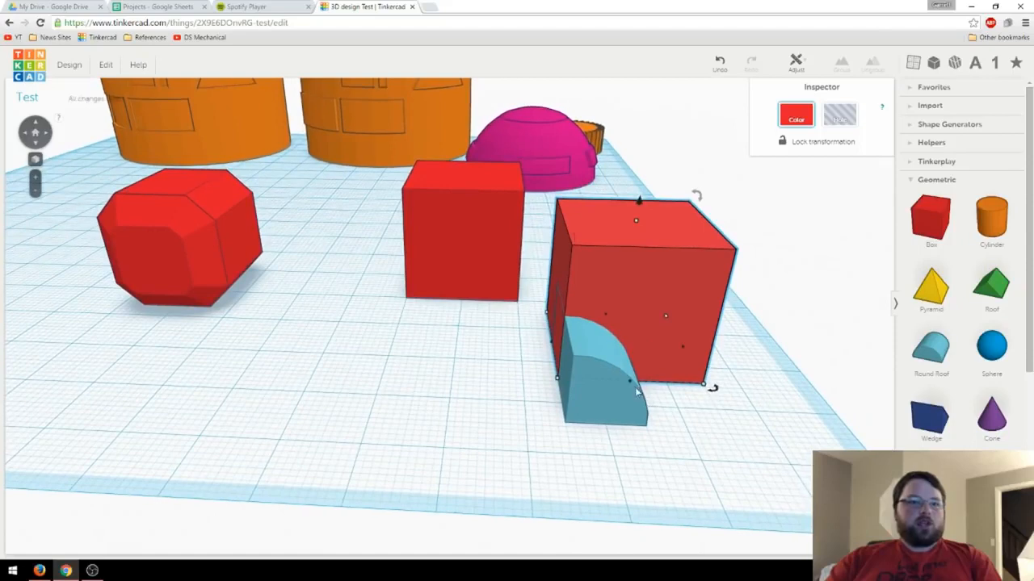
drag(633, 385, 639, 445)
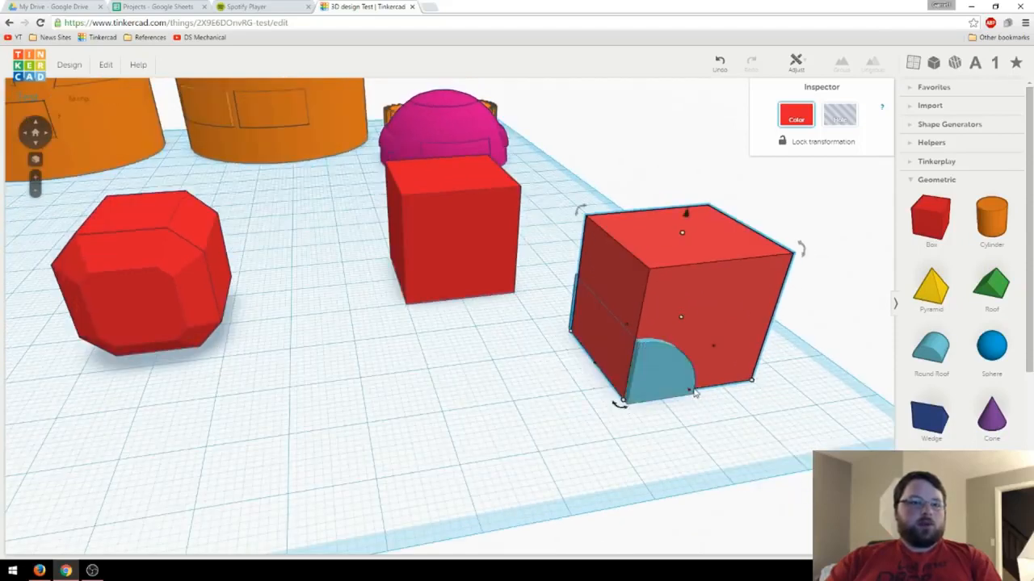
Turn the quarter-round into a hole and widen it to 10.10 mm past the box's side.
click(663, 378)
click(838, 117)
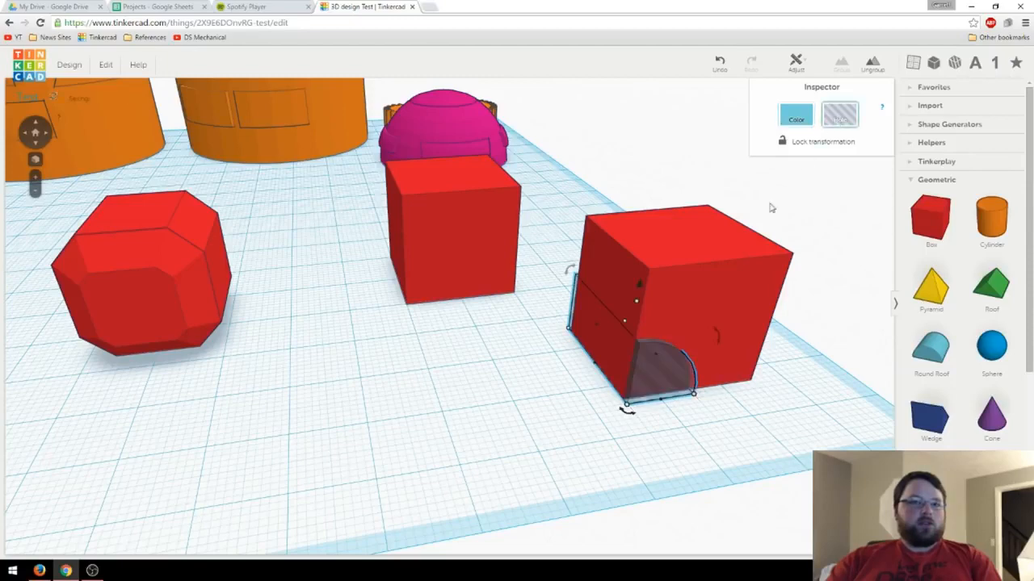
right_drag(768, 203, 707, 302)
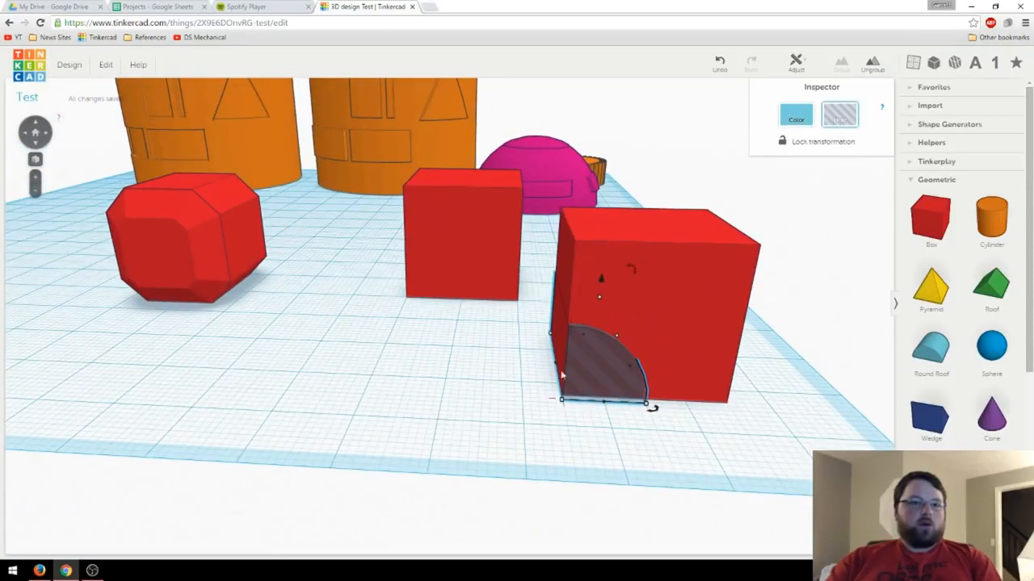
drag(558, 366, 554, 366)
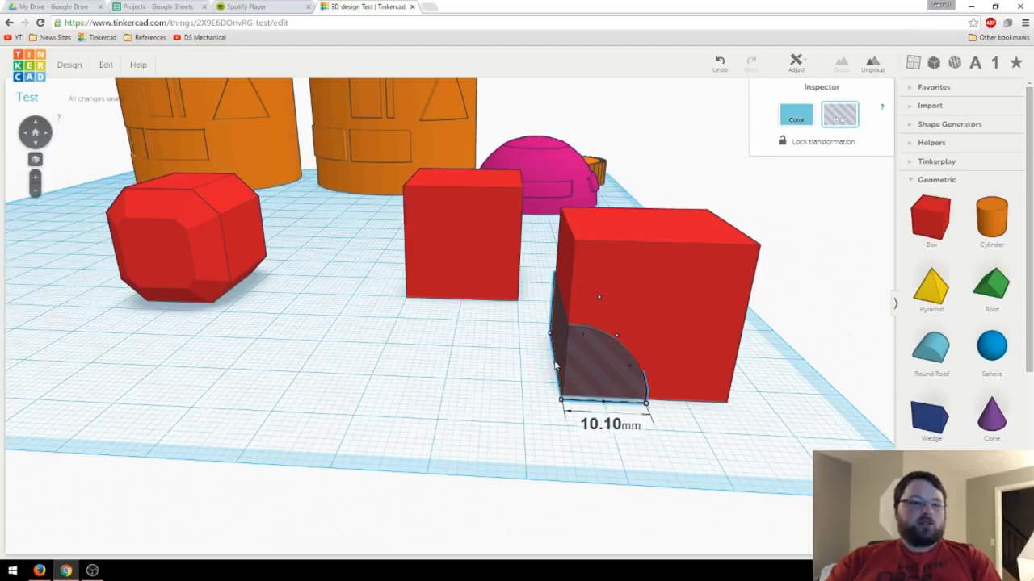
right_drag(553, 286, 700, 273)
Shrink the box's height and width to just beyond the quarter-round hole and group both into a concave edge cutter.
click(674, 264)
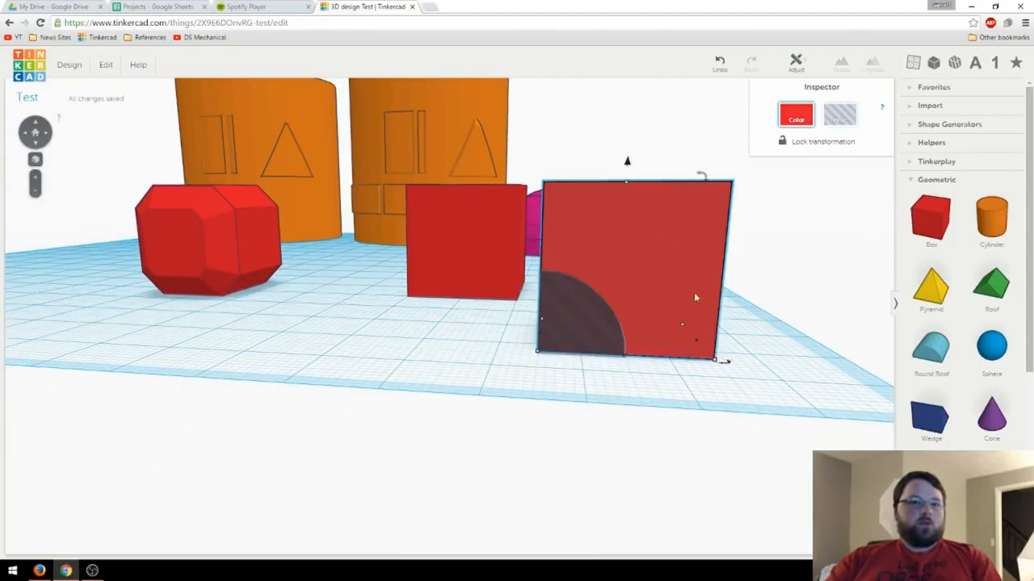
drag(628, 185, 616, 250)
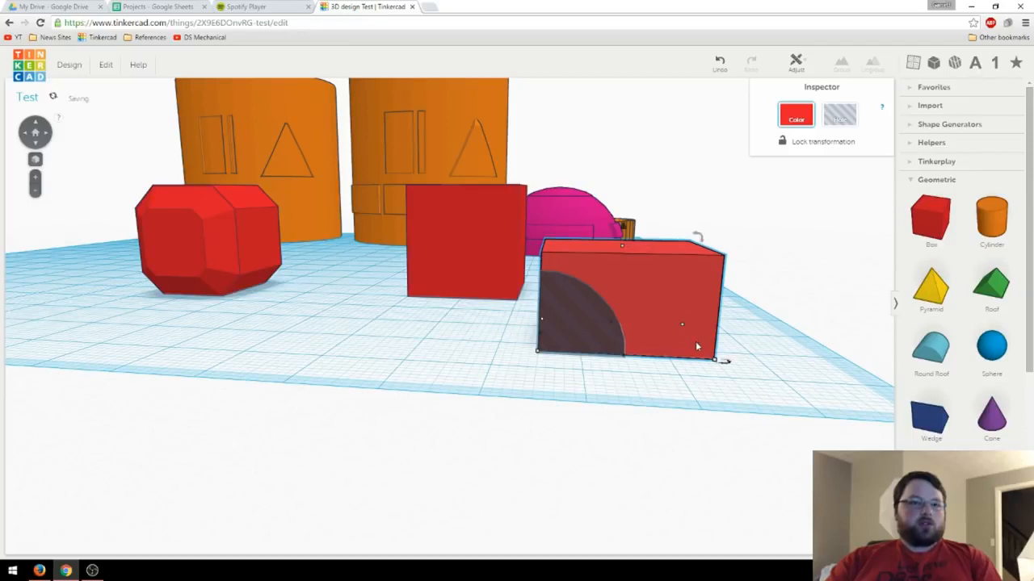
drag(695, 341, 643, 357)
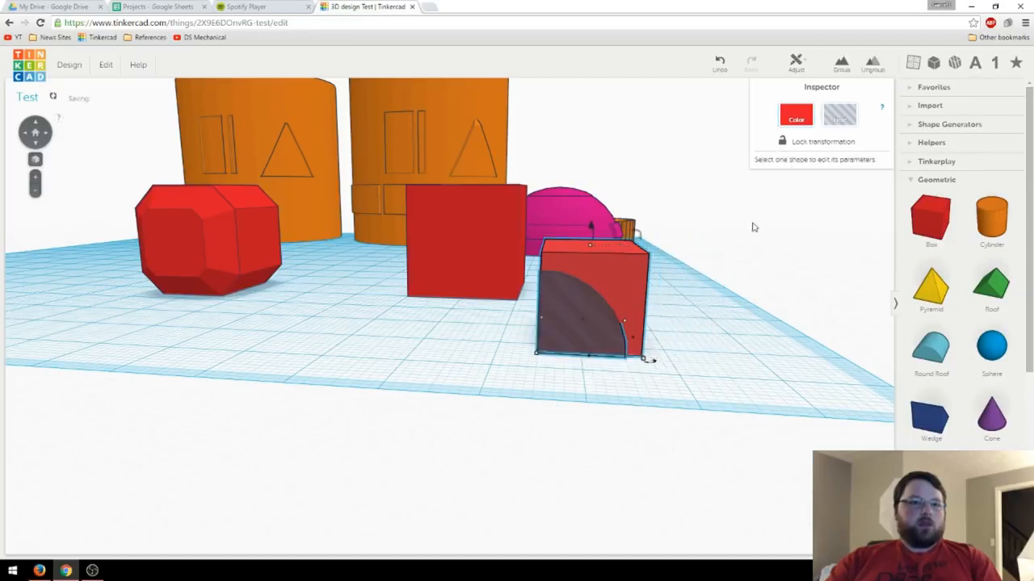
click(841, 64)
right_drag(646, 358, 655, 295)
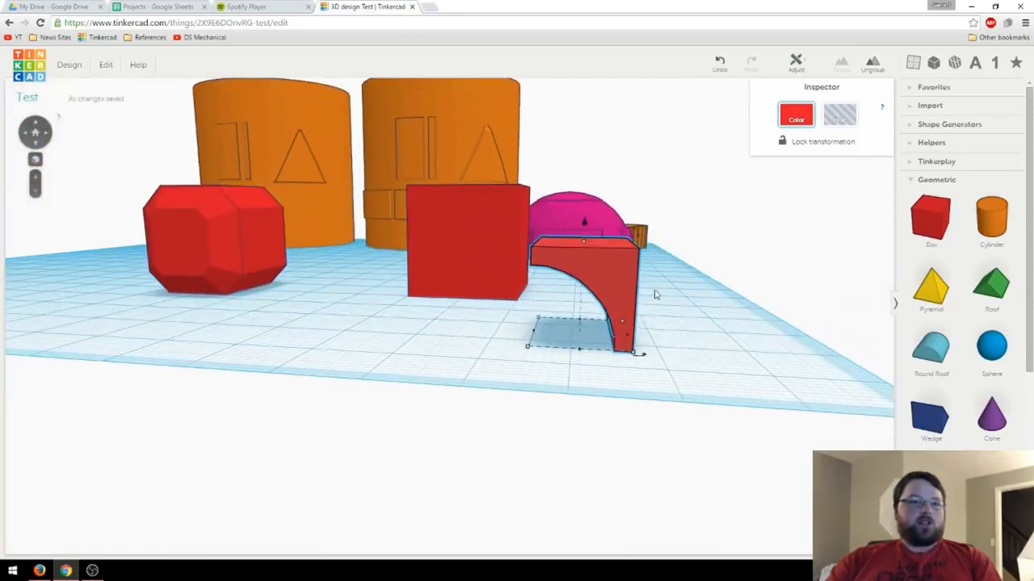
Turn the concave cutter into a hole and position it 10 mm above the workplane over the red box's upper side edge.
click(854, 121)
right_drag(584, 302, 592, 330)
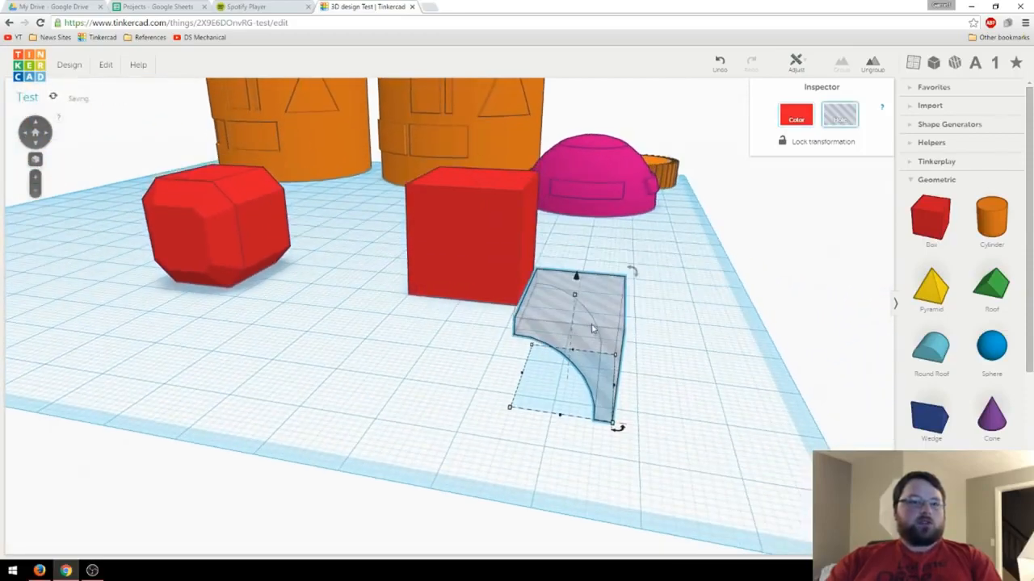
drag(575, 303, 558, 251)
right_drag(678, 282, 629, 251)
drag(521, 200, 524, 144)
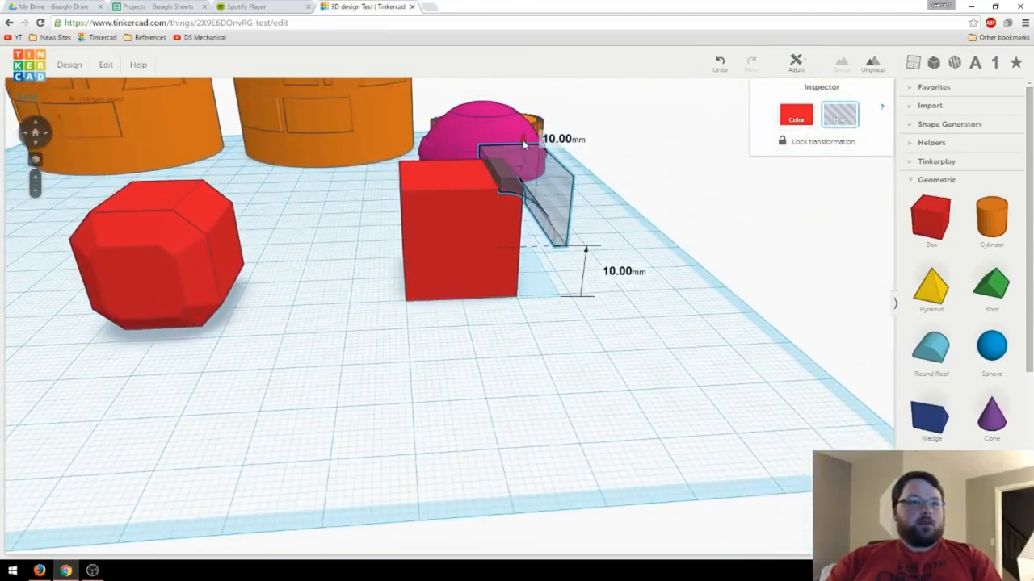
key(Left)
key(Left)
key(Left)
key(Left)
key(Left)
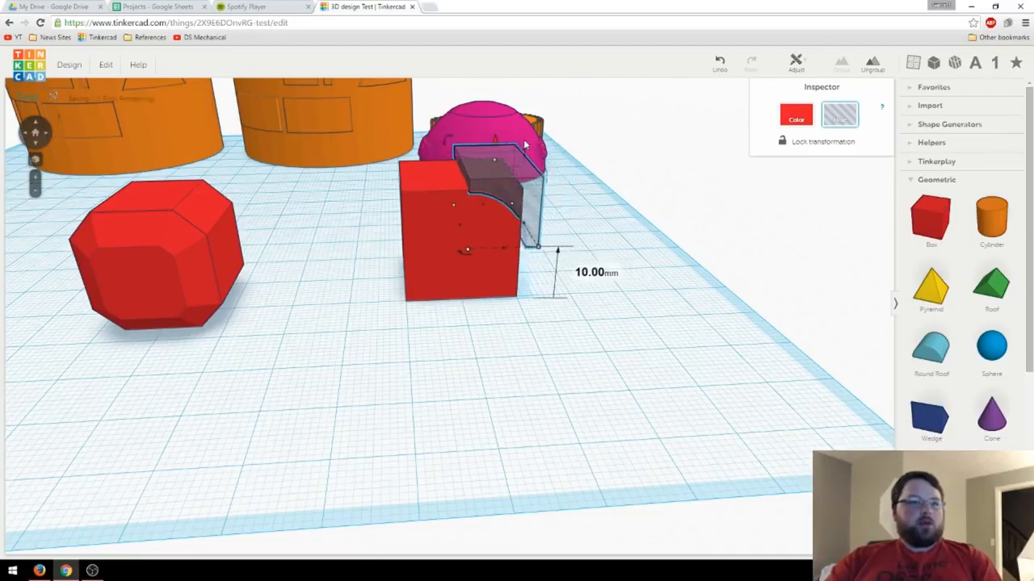
Raise the cutter hole to 11 mm above the workplane at the box's upper edge.
right_drag(402, 238, 489, 234)
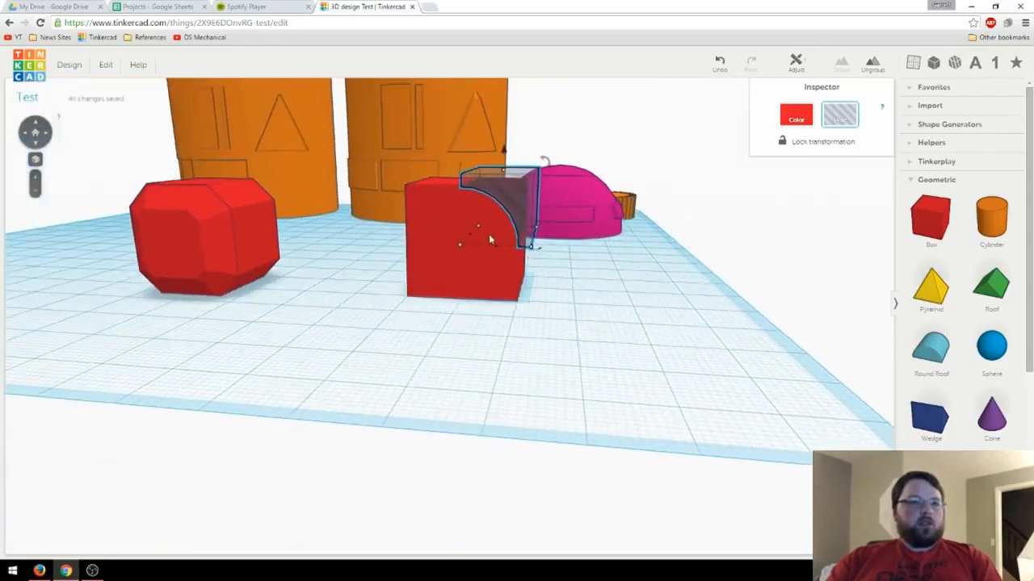
scroll(493, 234, up, 3)
middle_drag(500, 232, 449, 361)
scroll(449, 362, up, 2)
mouse_move(456, 355)
right_down()
mouse_move(447, 367)
mouse_move(424, 354)
mouse_move(456, 347)
right_up()
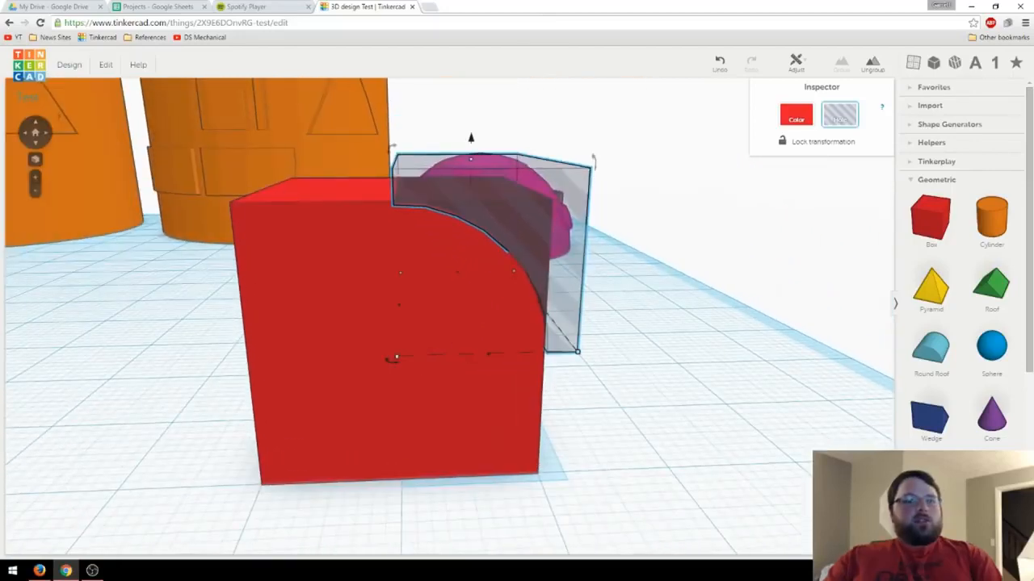
mouse_move(472, 143)
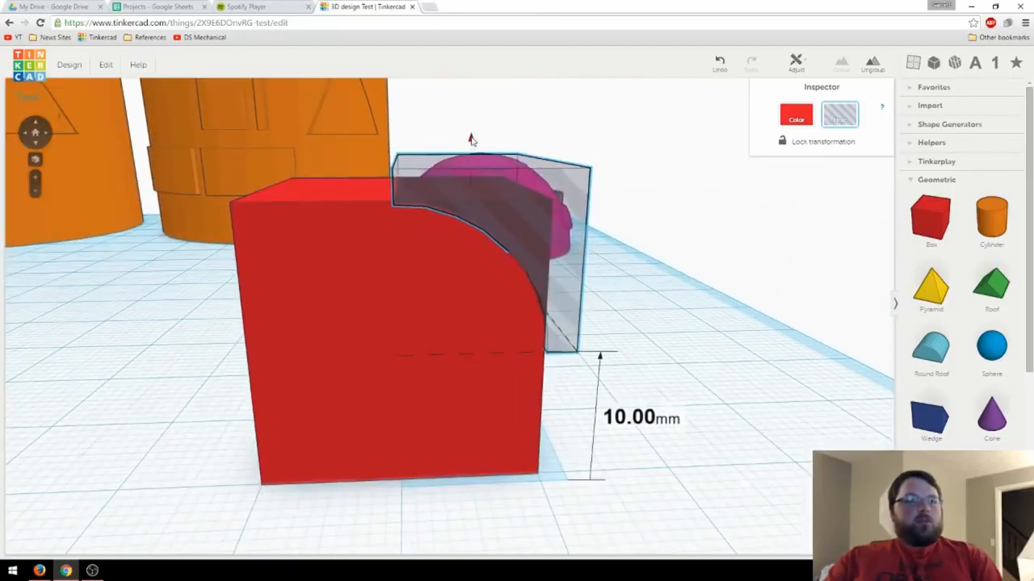
drag(473, 139, 474, 134)
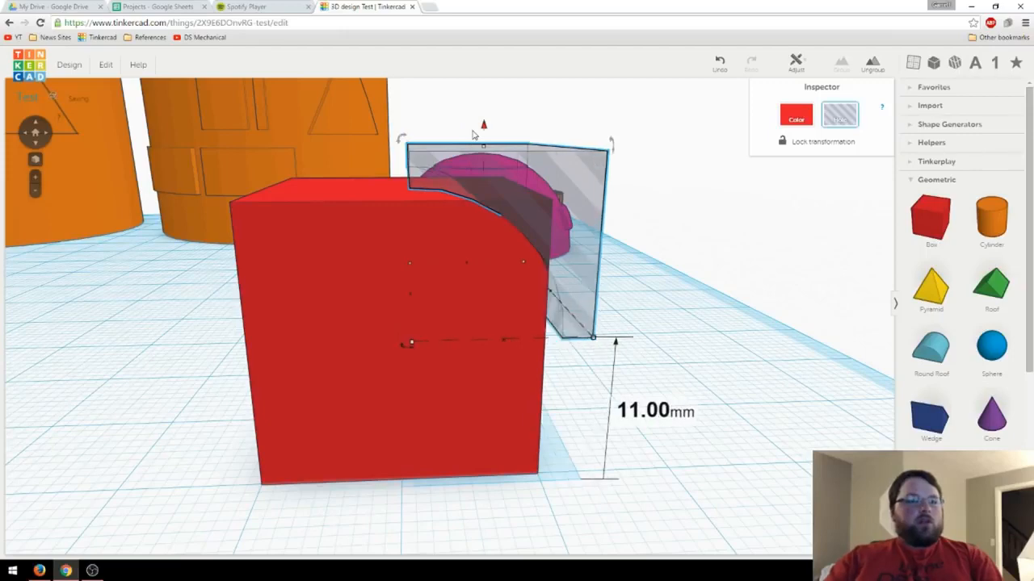
Rotate a copy of the cutter hole to face the opposite way and shift it over the box's opposite upper edge.
right_drag(444, 316, 433, 336)
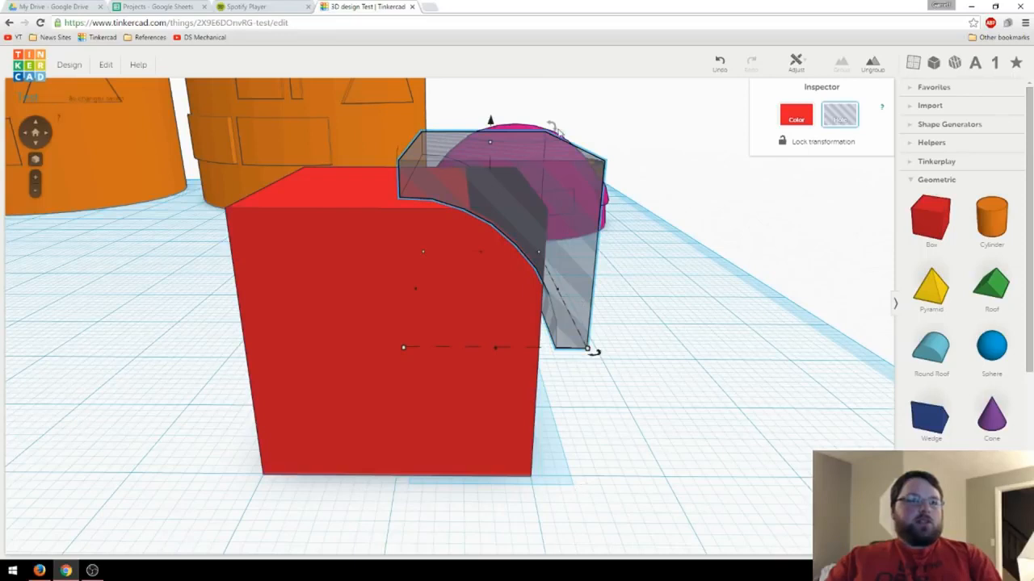
drag(595, 352, 449, 267)
key(Left)
key(Left)
key(Left)
key(Left)
key(Left)
key(Left)
key(Left)
key(Left)
key(Left)
key(Left)
key(Left)
key(Left)
key(Left)
key(Left)
key(Left)
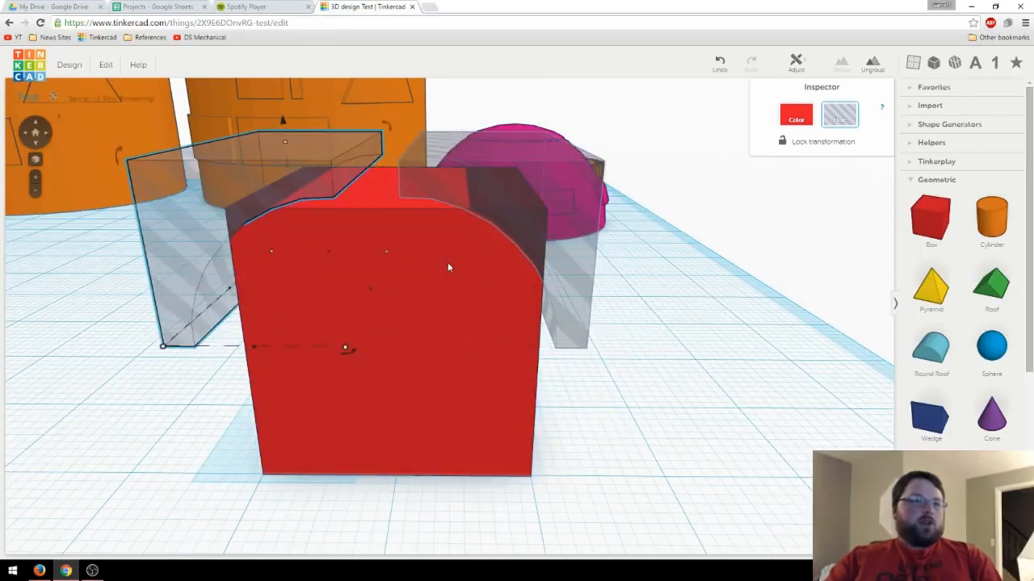
Duplicate both cutter holes, turn the copies upside down and lower them onto the box's two bottom edges.
mouse_move(449, 267)
right_down()
mouse_move(469, 245)
mouse_move(476, 251)
mouse_move(458, 254)
right_up()
shift+click(491, 187)
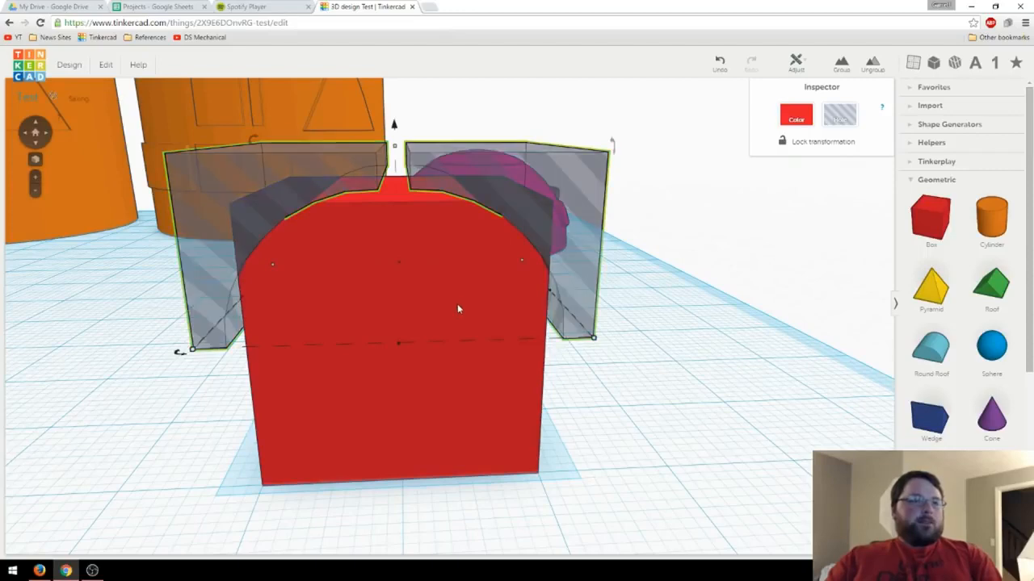
scroll(458, 304, down, 3)
drag(288, 179, 489, 263)
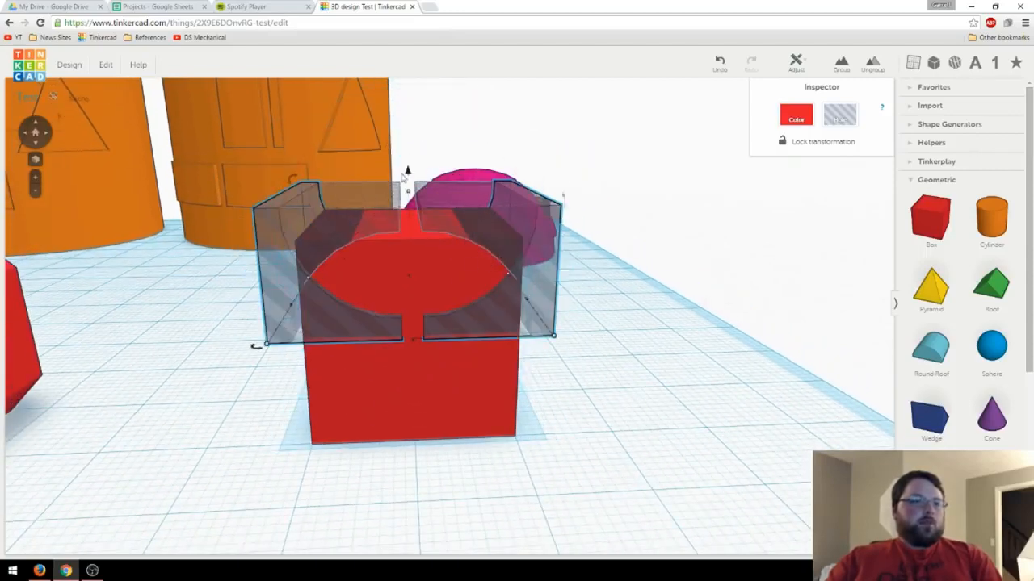
drag(408, 171, 411, 297)
right_drag(468, 293, 484, 229)
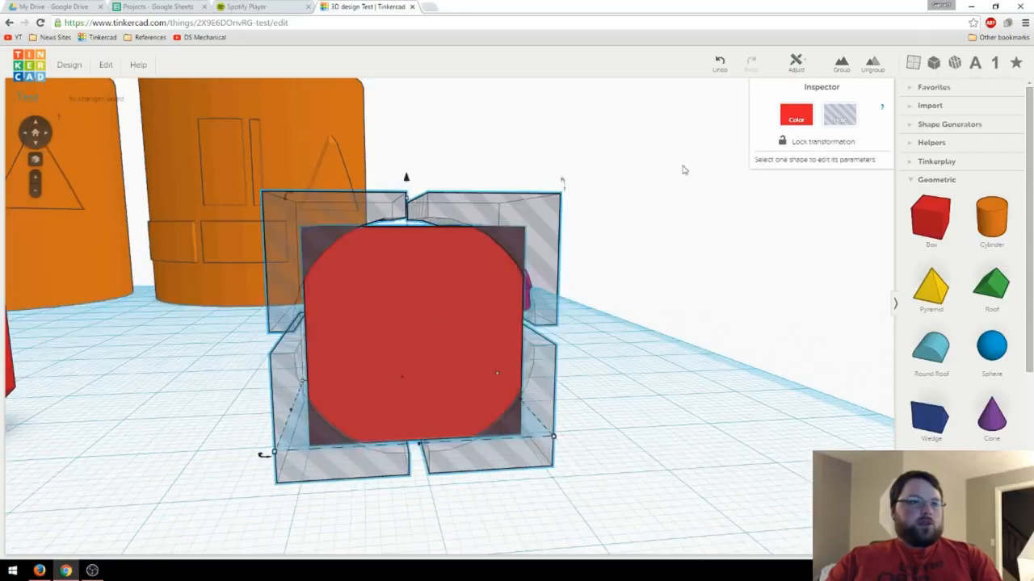
Group the box with the four cutter holes to preview its rounded lengthwise edges, and ungroup them again.
click(842, 63)
right_drag(605, 374, 525, 401)
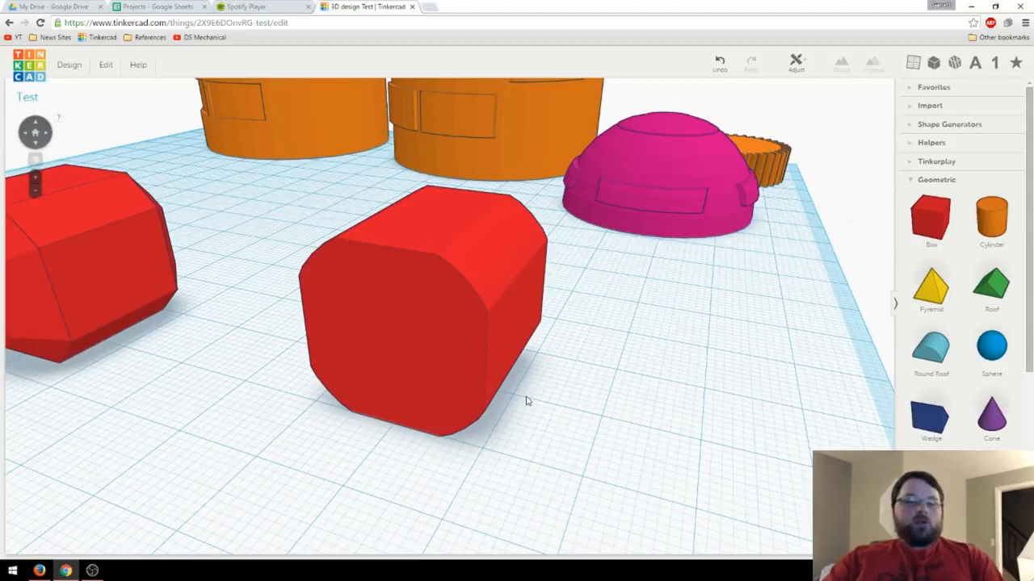
right_drag(526, 400, 461, 399)
click(461, 399)
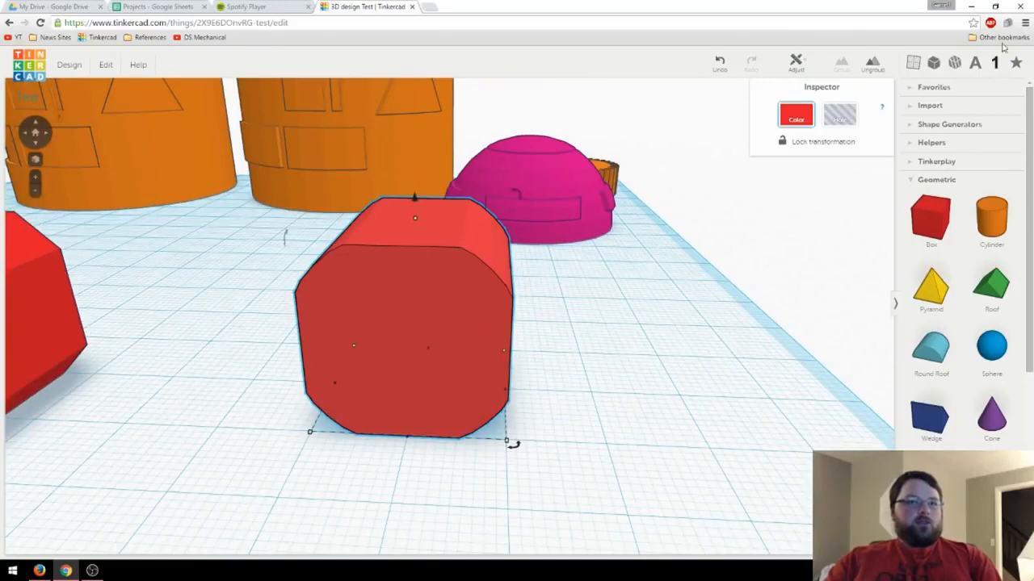
click(873, 62)
Select the four cutter holes and rotate a duplicate set -90° about the vertical axis around the box.
shift+click(284, 257)
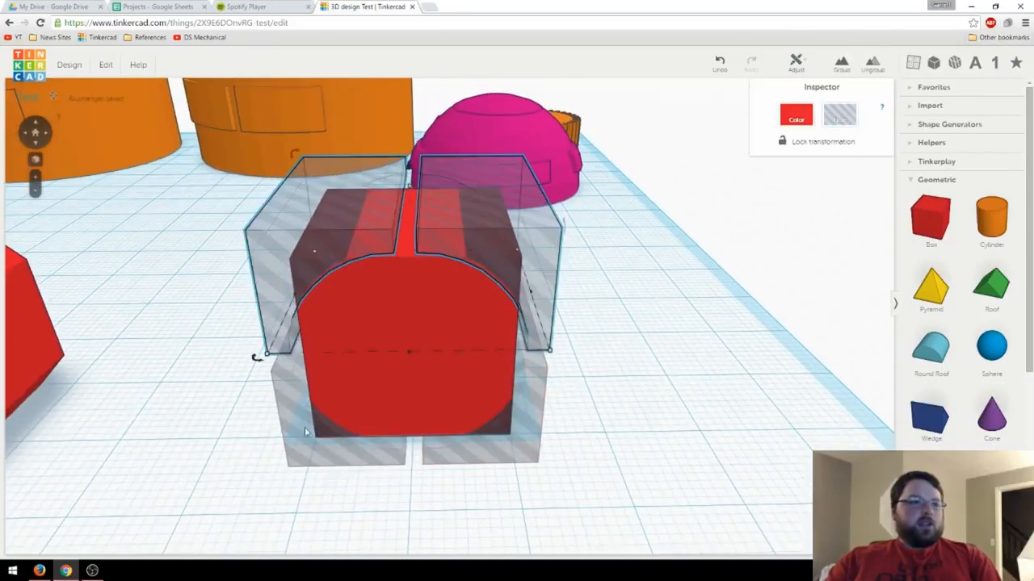
shift+click(304, 427)
shift+click(504, 449)
key(ctrl+d)
drag(274, 450, 496, 438)
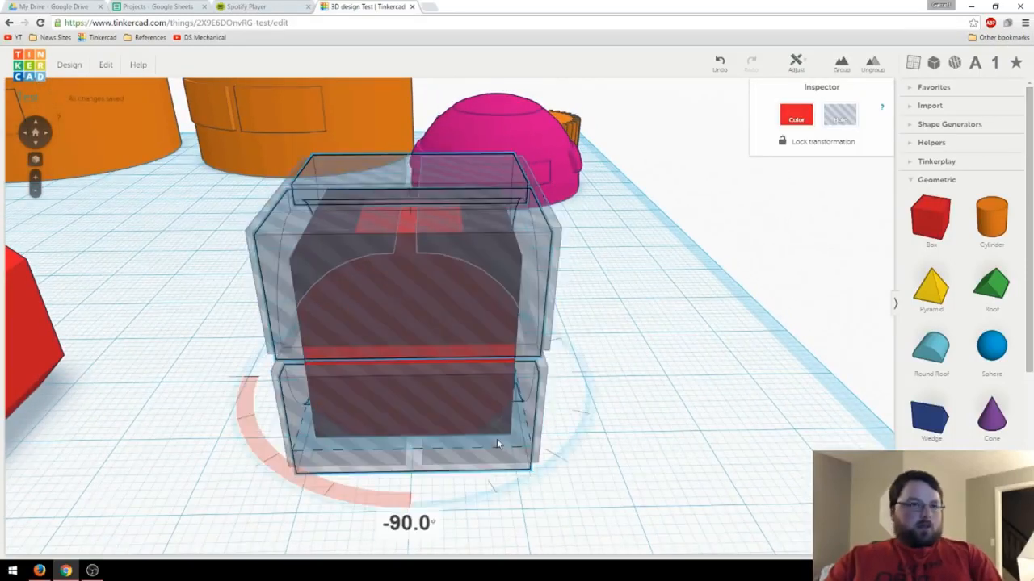
Group all the cutter holes with the box to round its edges.
right_drag(495, 437, 363, 159)
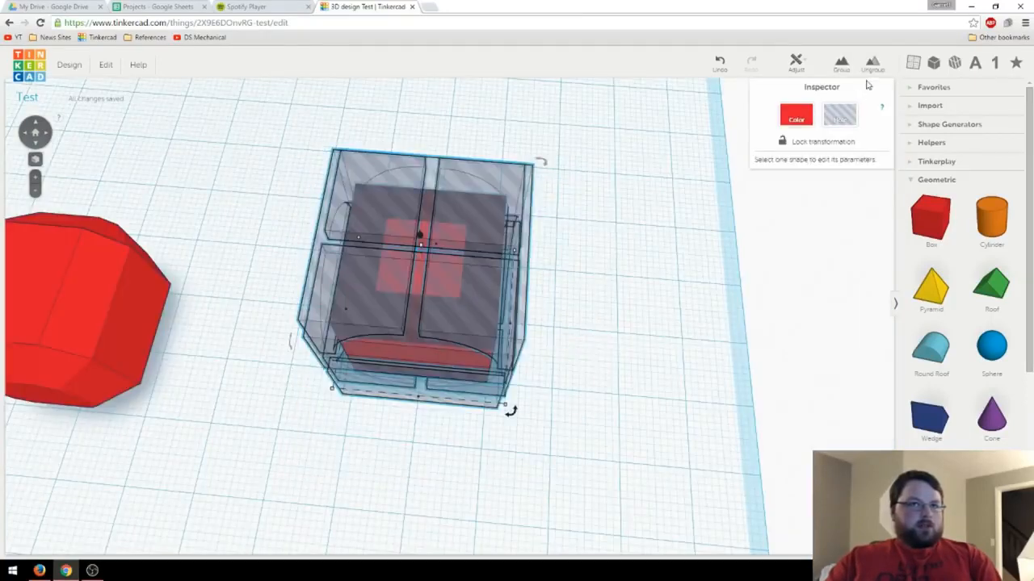
click(843, 67)
click(567, 323)
right_drag(568, 323, 560, 354)
scroll(493, 315, down, 4)
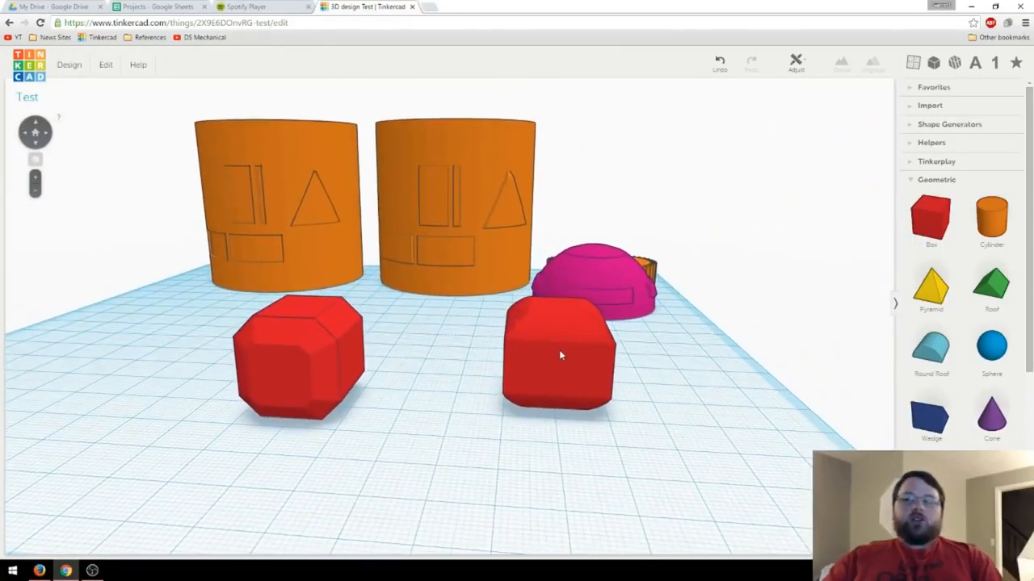